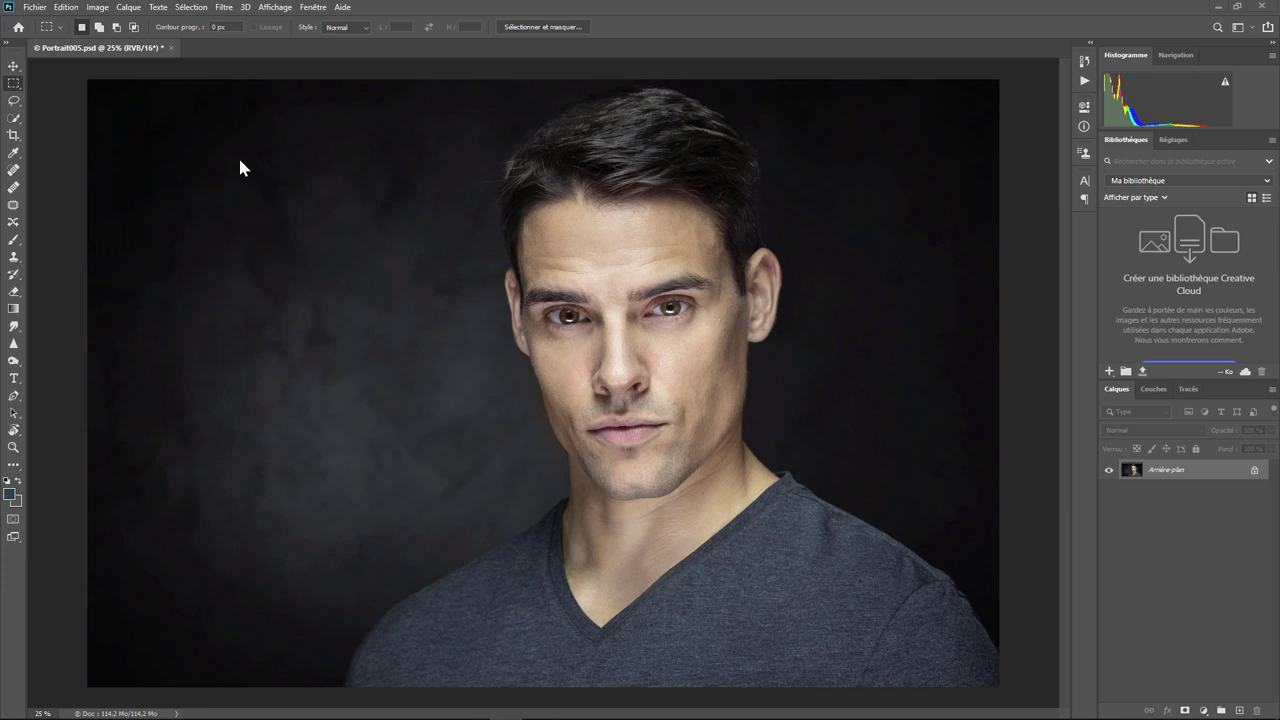
- Open the Filtre menu above the Portrait005.psd portrait
left_click(222, 8)
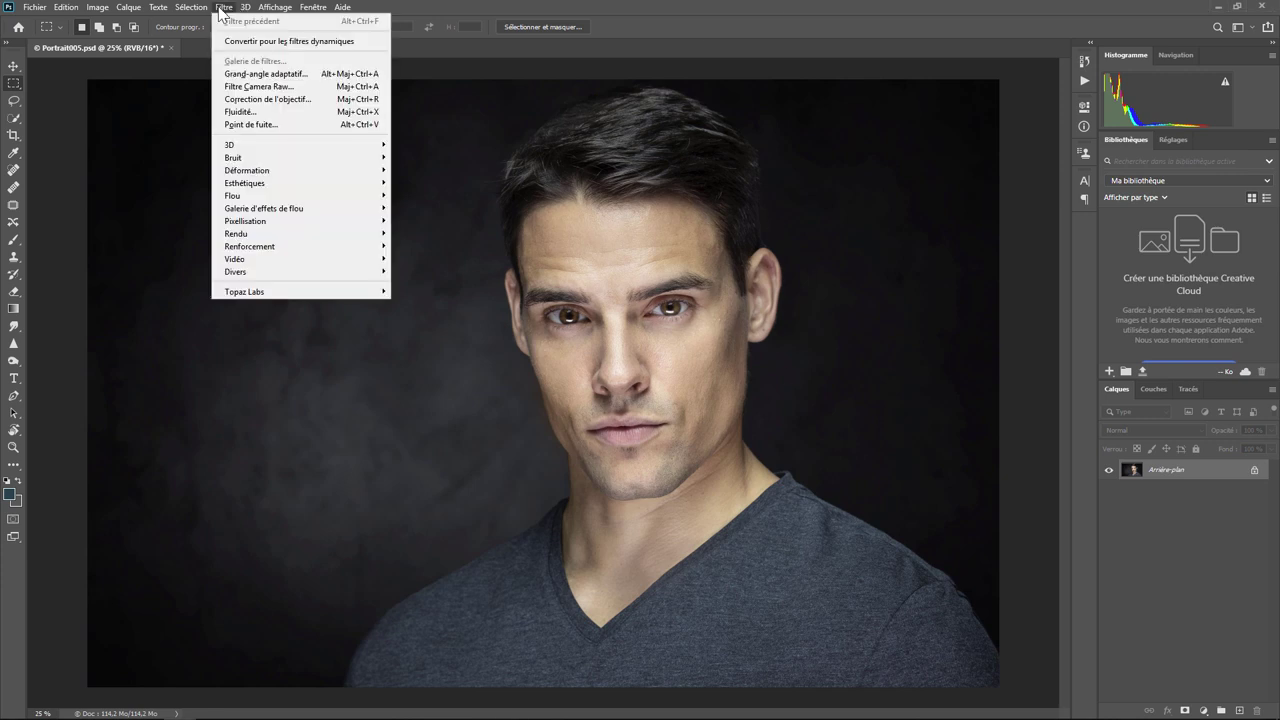
- Open Fluidité on the portrait, zoom and pan the preview, then fit it with Taille écran
left_click(240, 112)
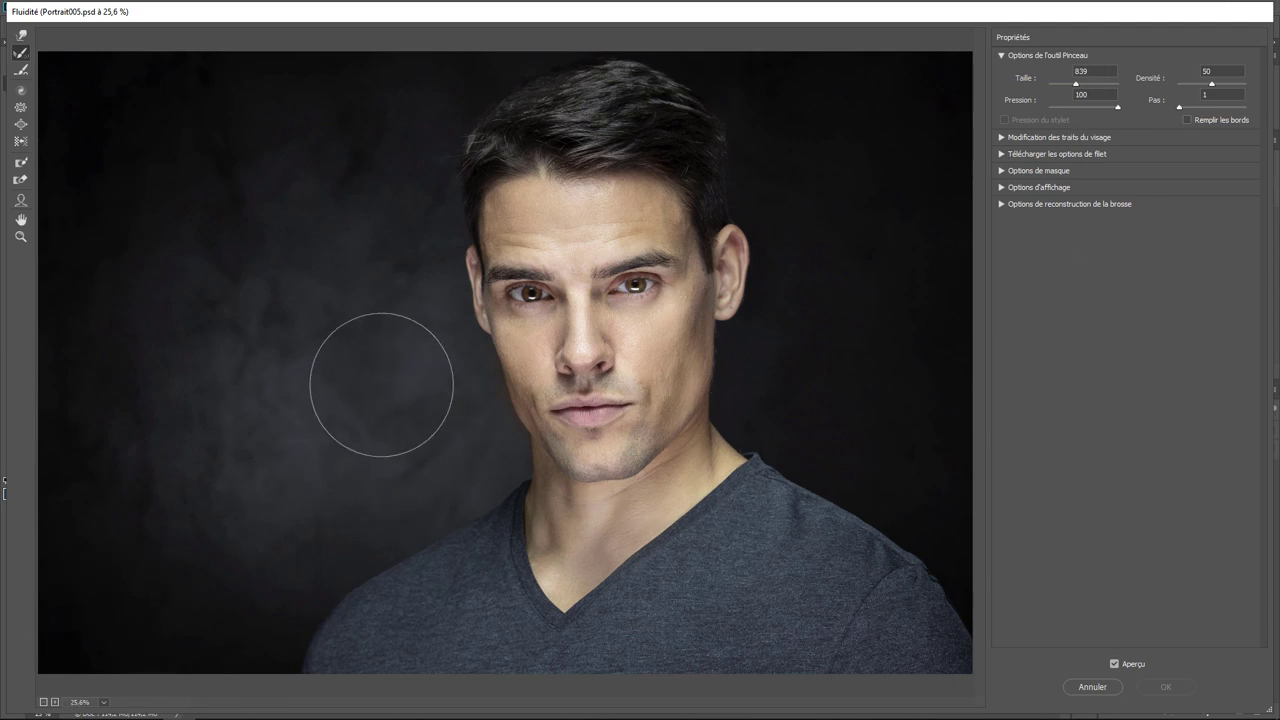
left_click(20, 236)
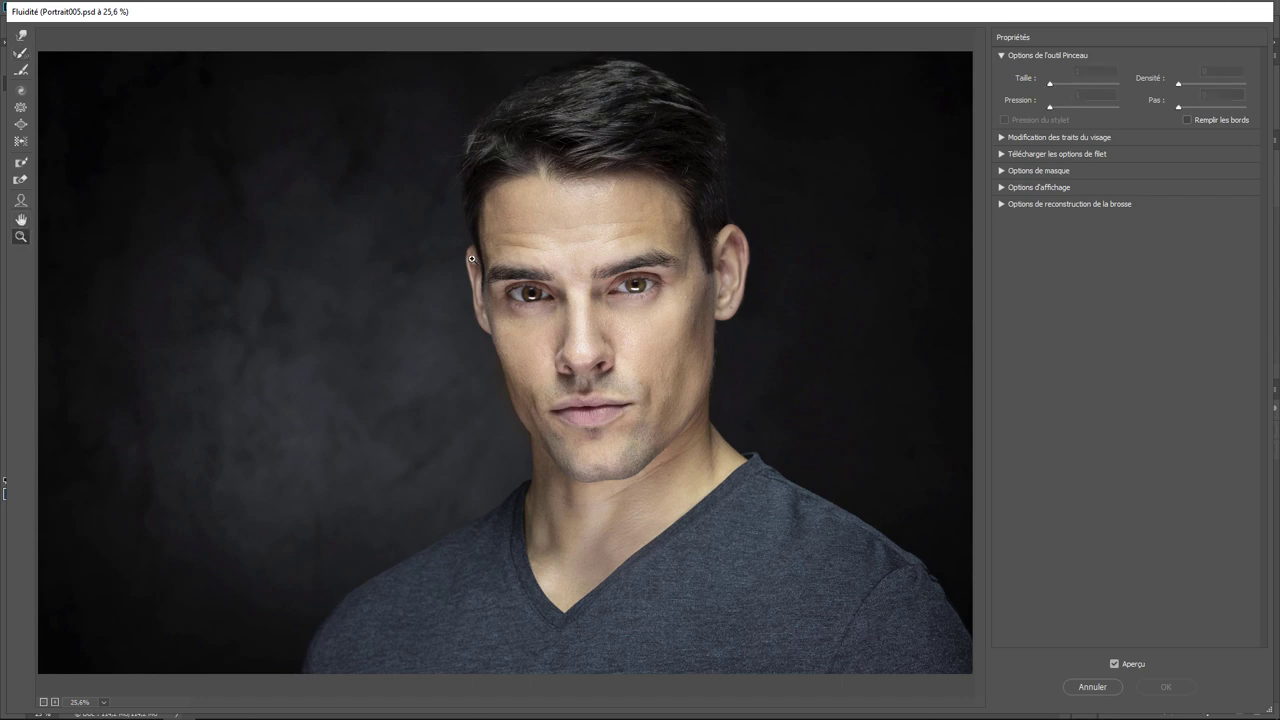
left_click(529, 300)
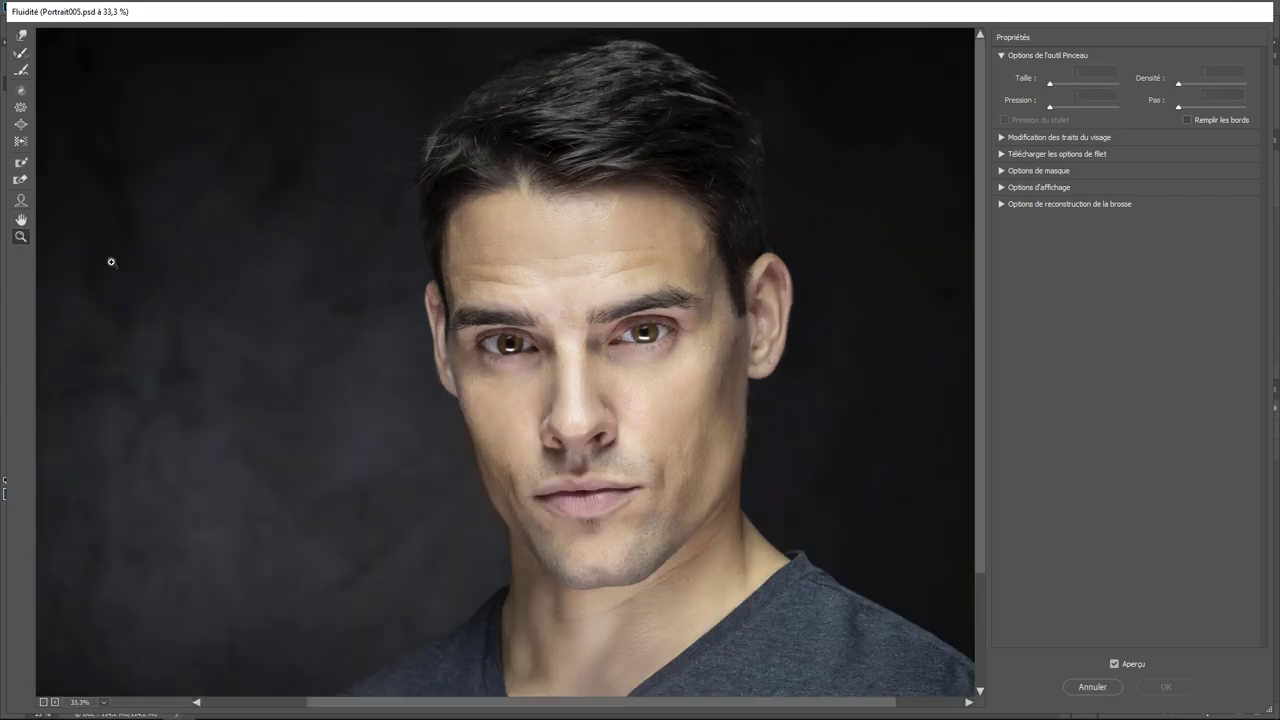
left_click(20, 219)
left_click_drag(645, 333, 605, 334)
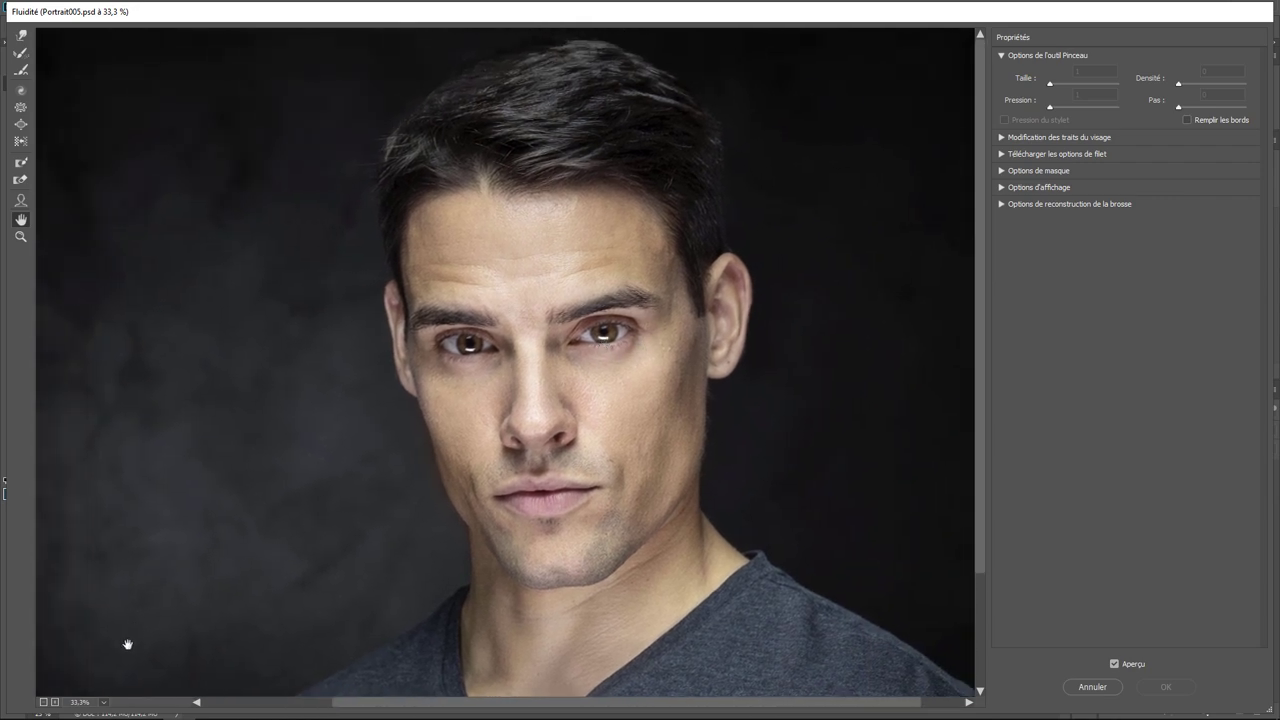
left_click(104, 702)
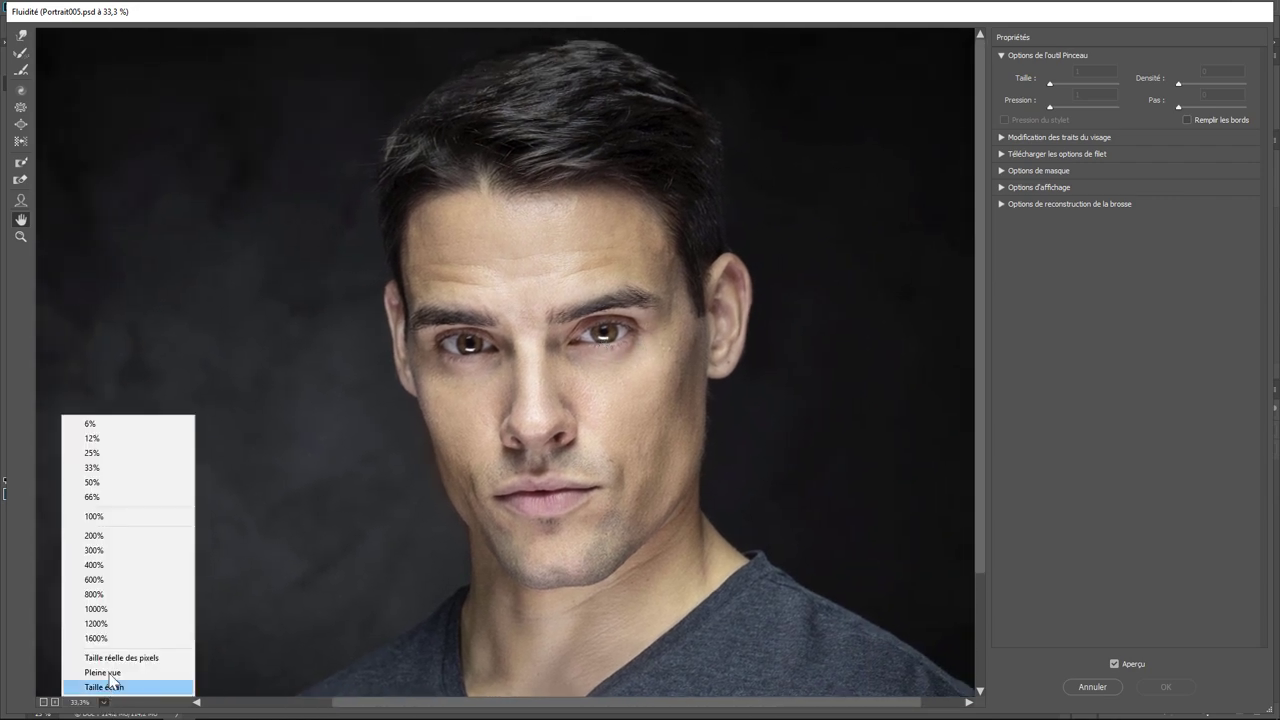
left_click(108, 687)
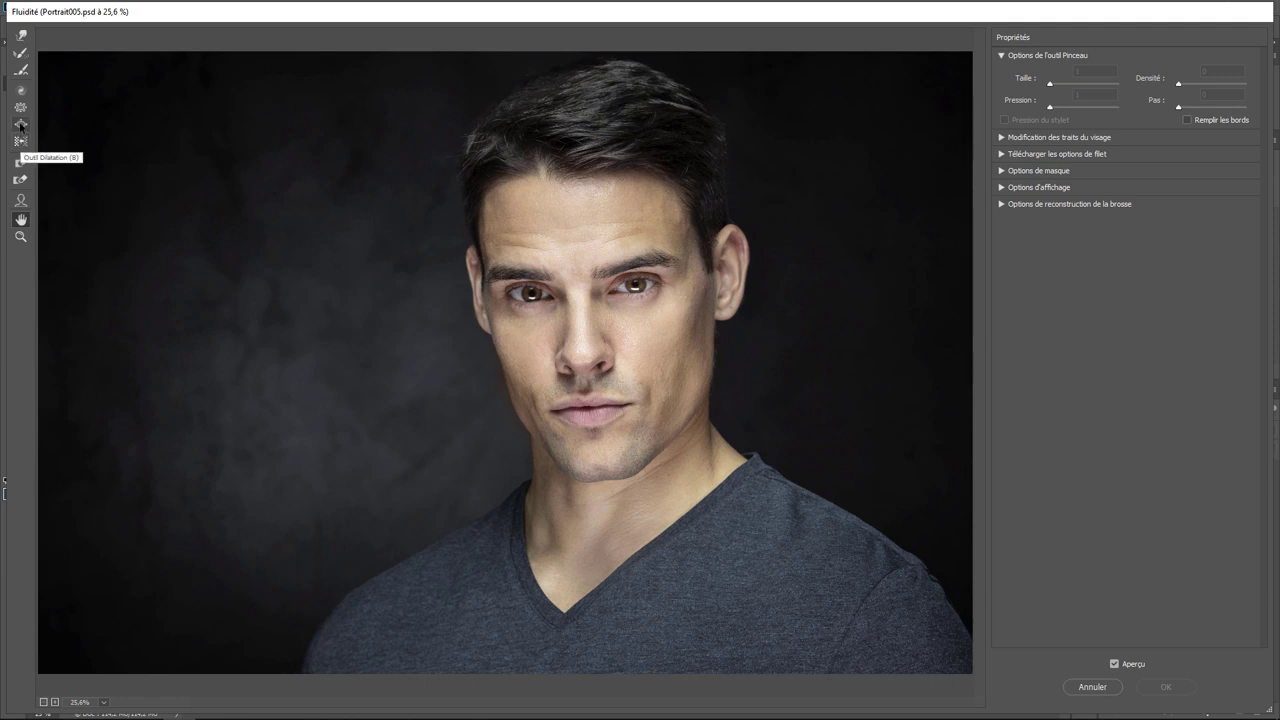
left_click(20, 125)
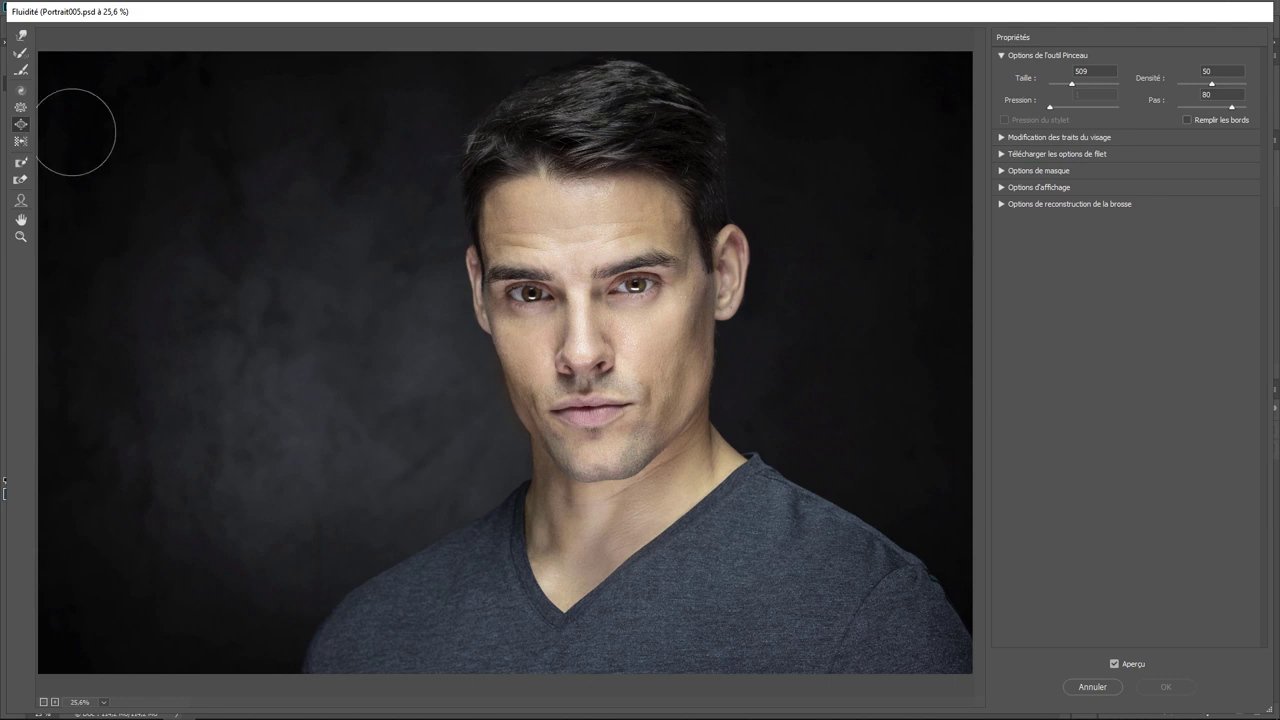
left_click(633, 289)
left_click(634, 289)
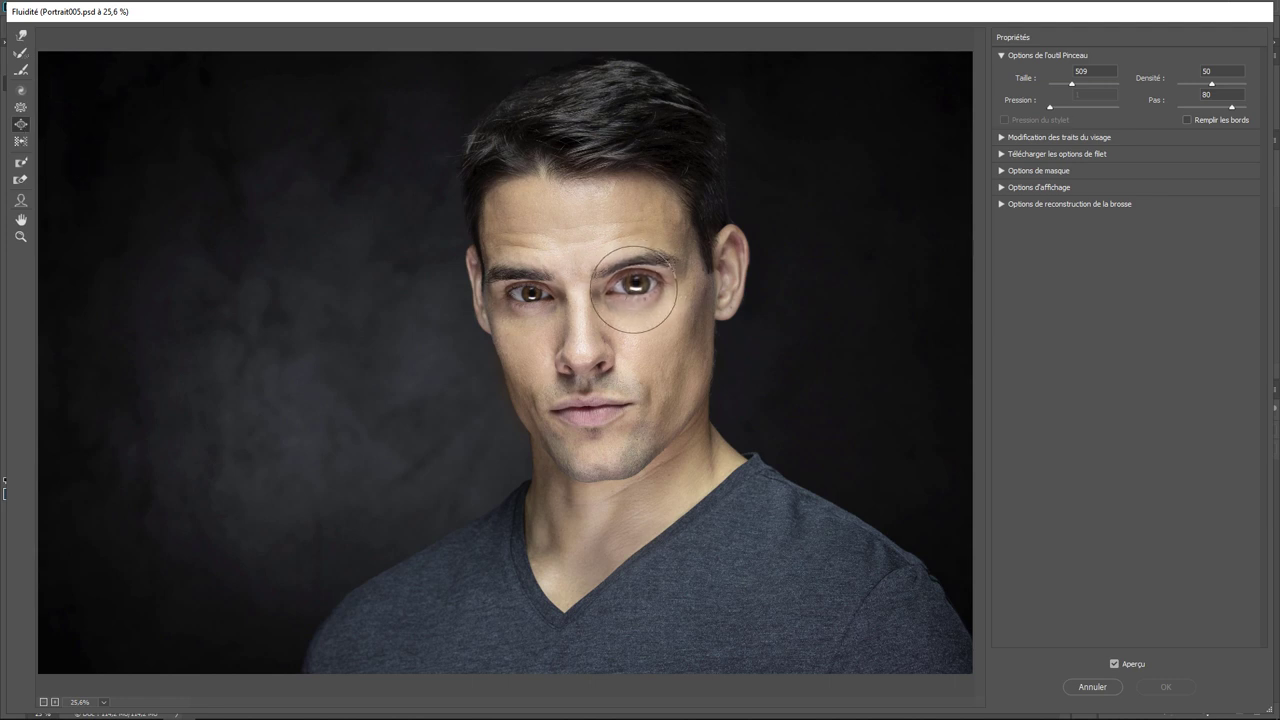
key("ctrl+alt+z")
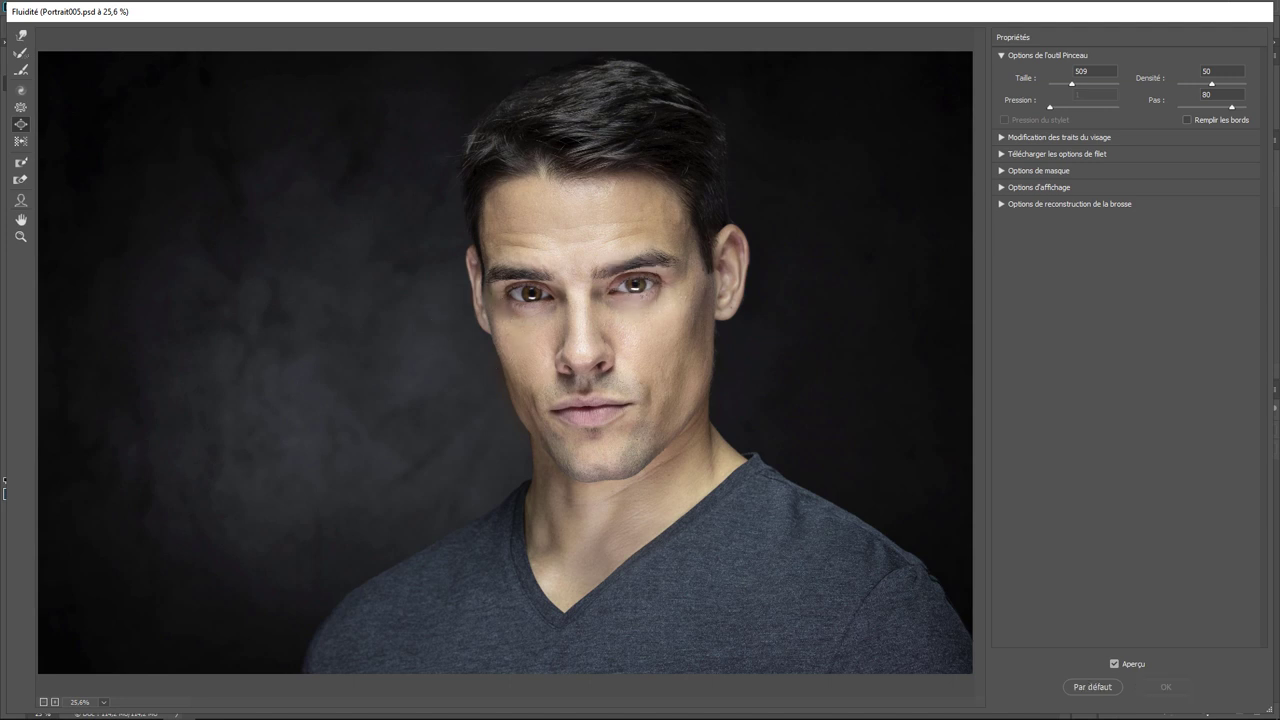
left_click(21, 107)
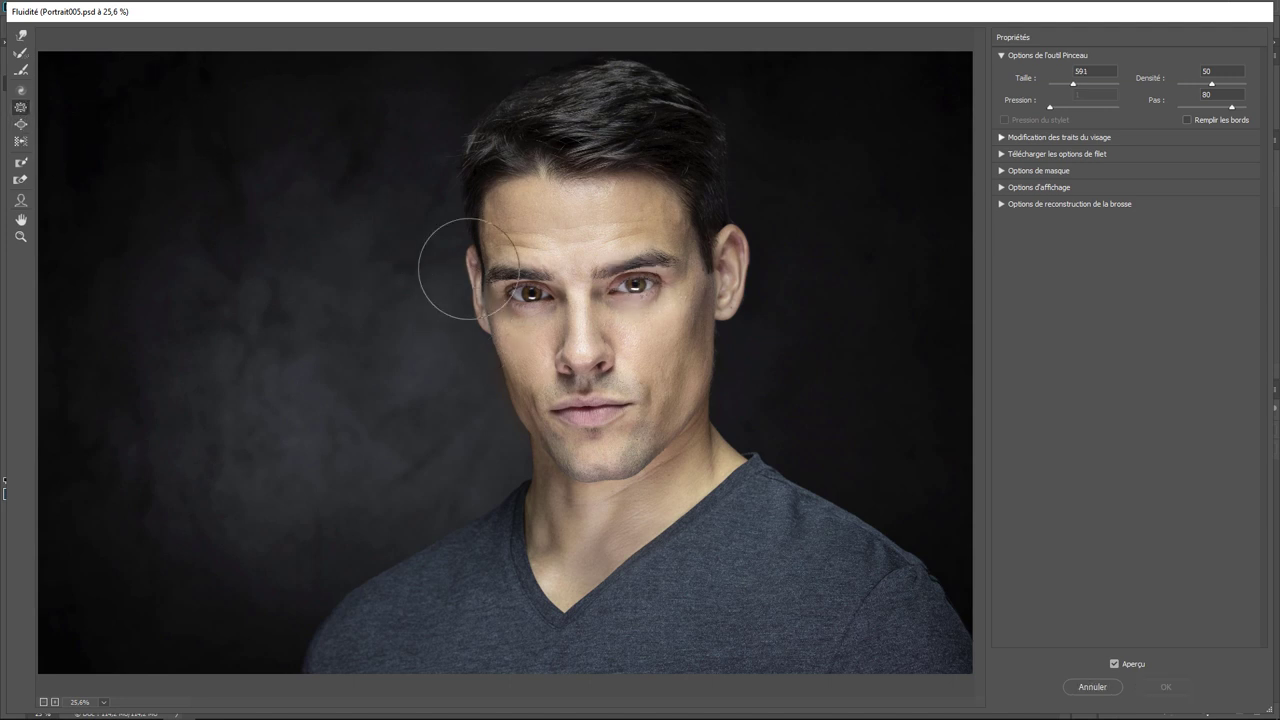
left_click_drag(530, 295, 531, 296)
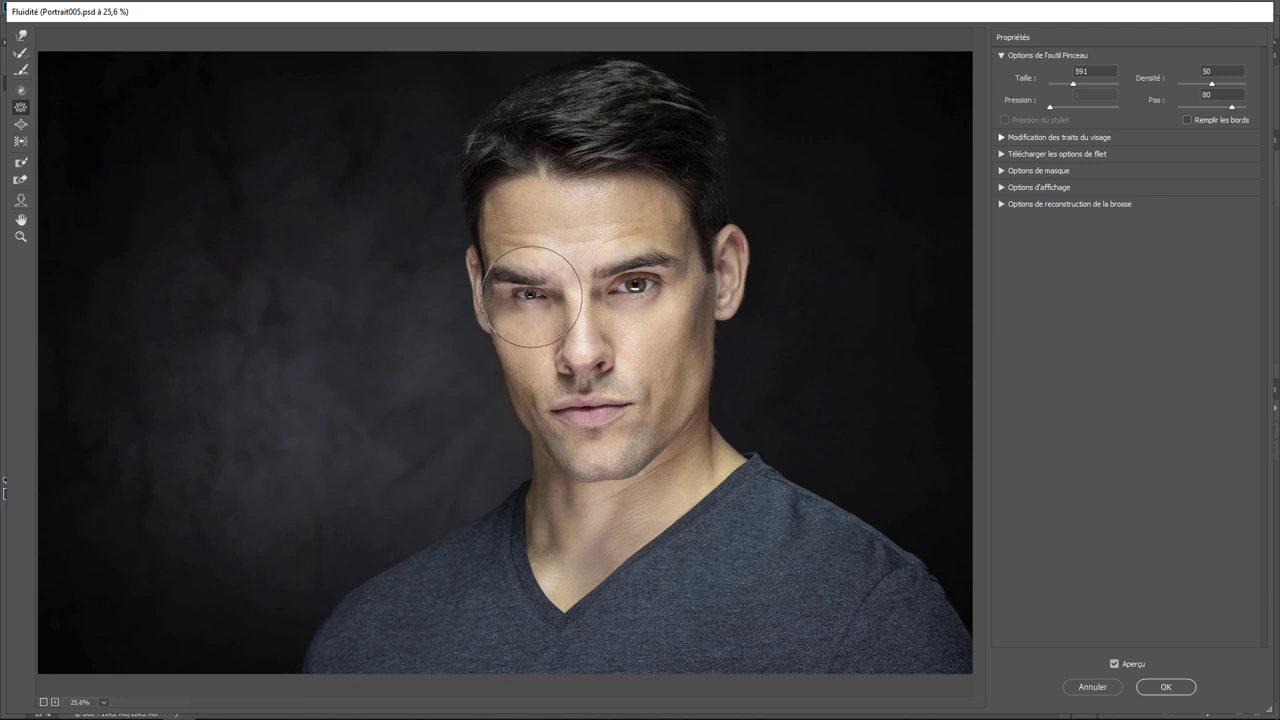
key("ctrl+z")
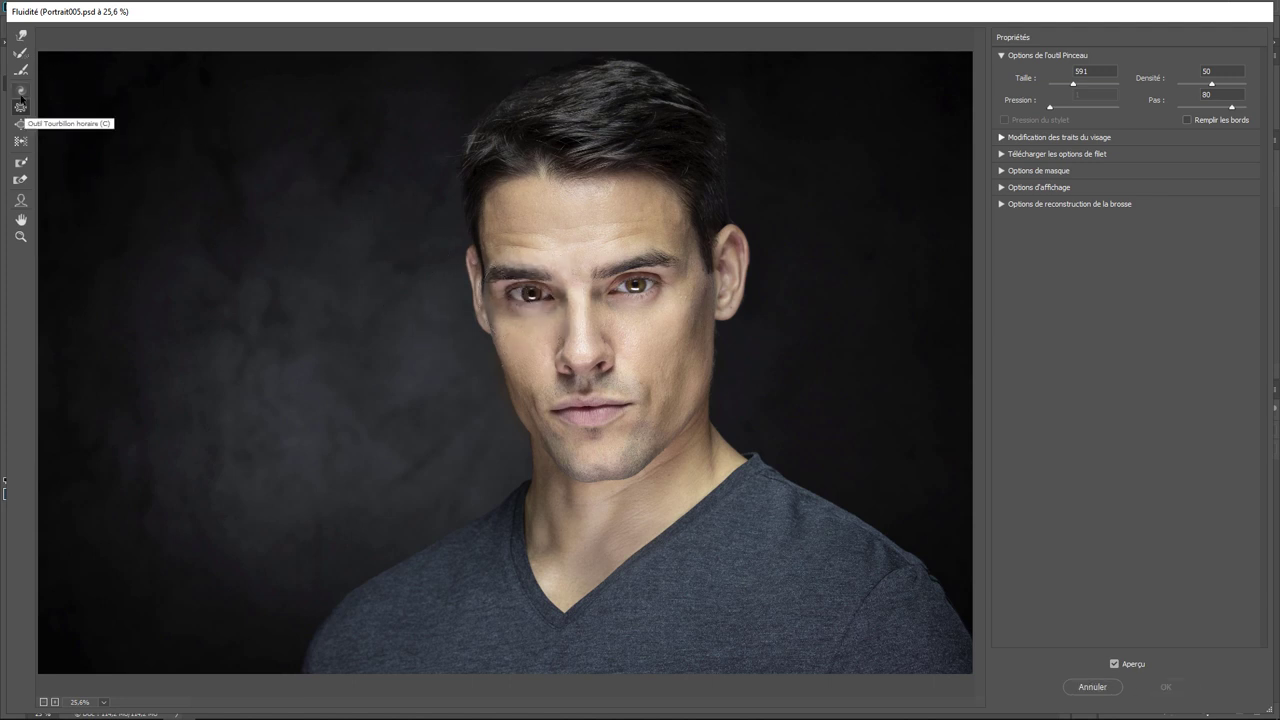
left_click(20, 92)
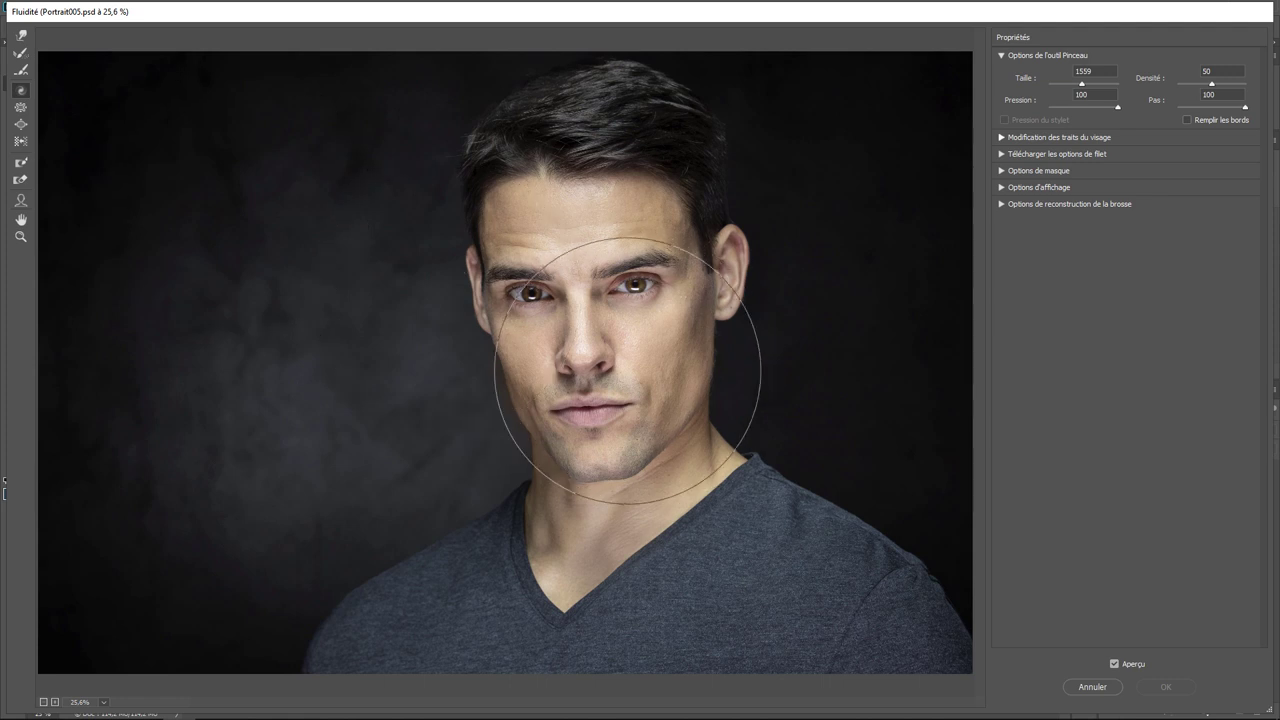
left_click_drag(625, 386, 485, 435)
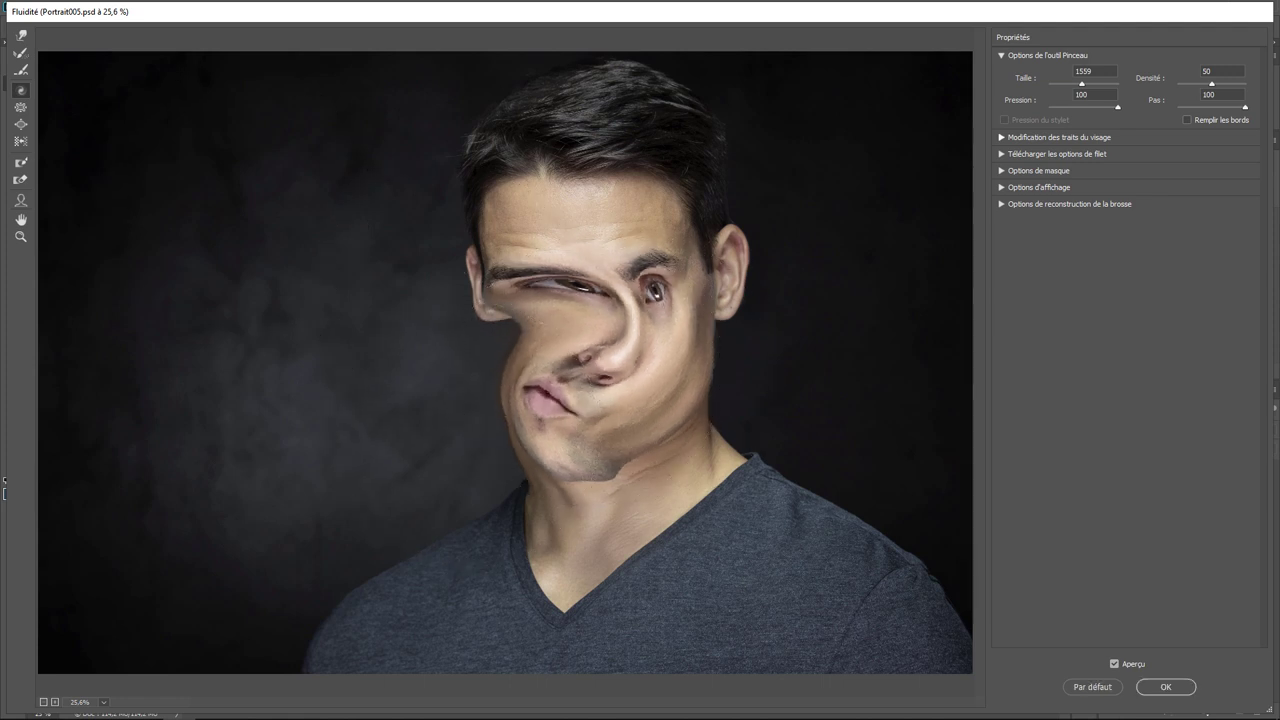
key("ctrl+alt+z")
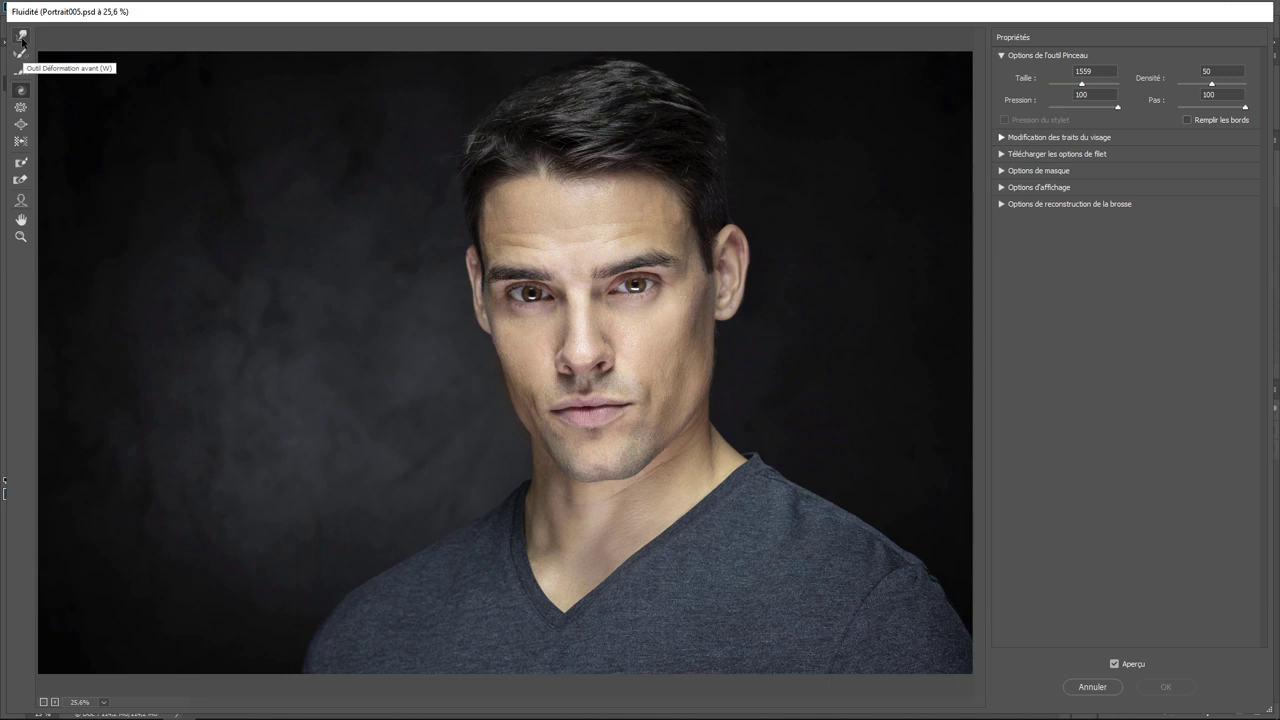
- Choose Forward Warp and resize the brush through several sizes, ending near 906
left_click(22, 40)
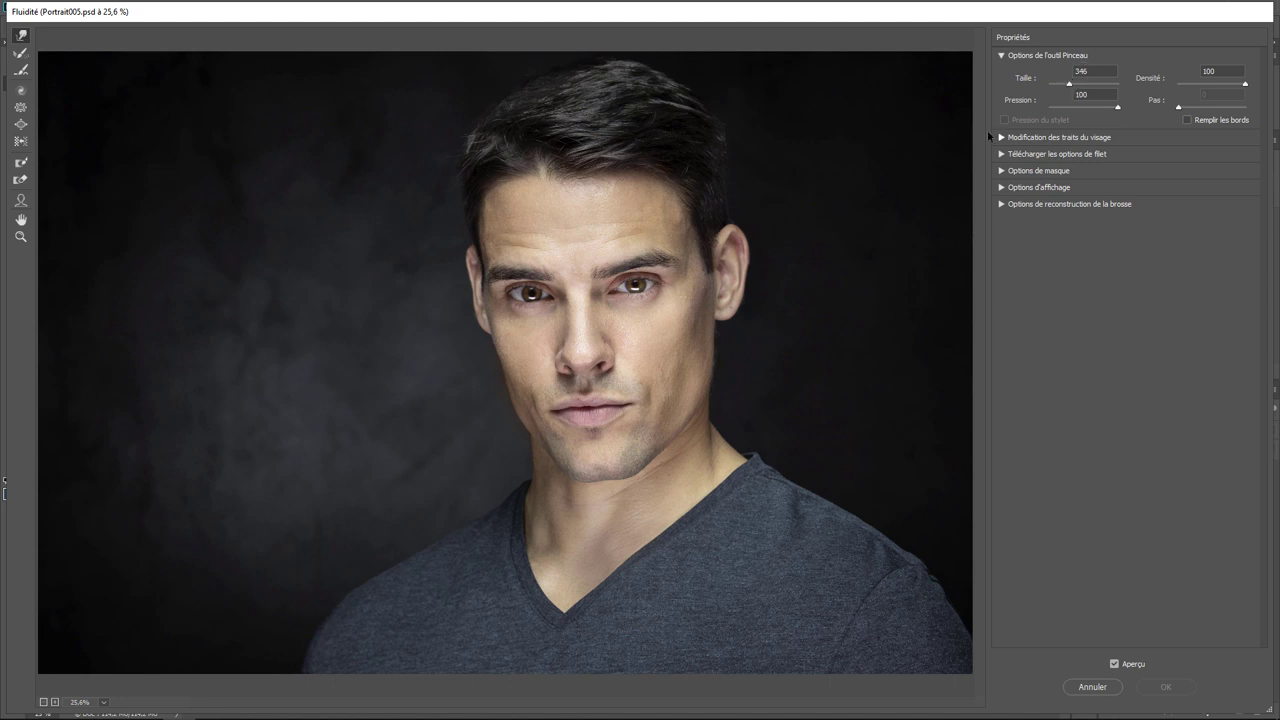
left_click(1080, 84)
left_click_drag(1081, 85, 1066, 85)
left_click_drag(1066, 85, 1072, 85)
left_click_drag(1071, 84, 1076, 87)
- Test warp strokes on the ear, then undo them all
left_click_drag(732, 270, 711, 274)
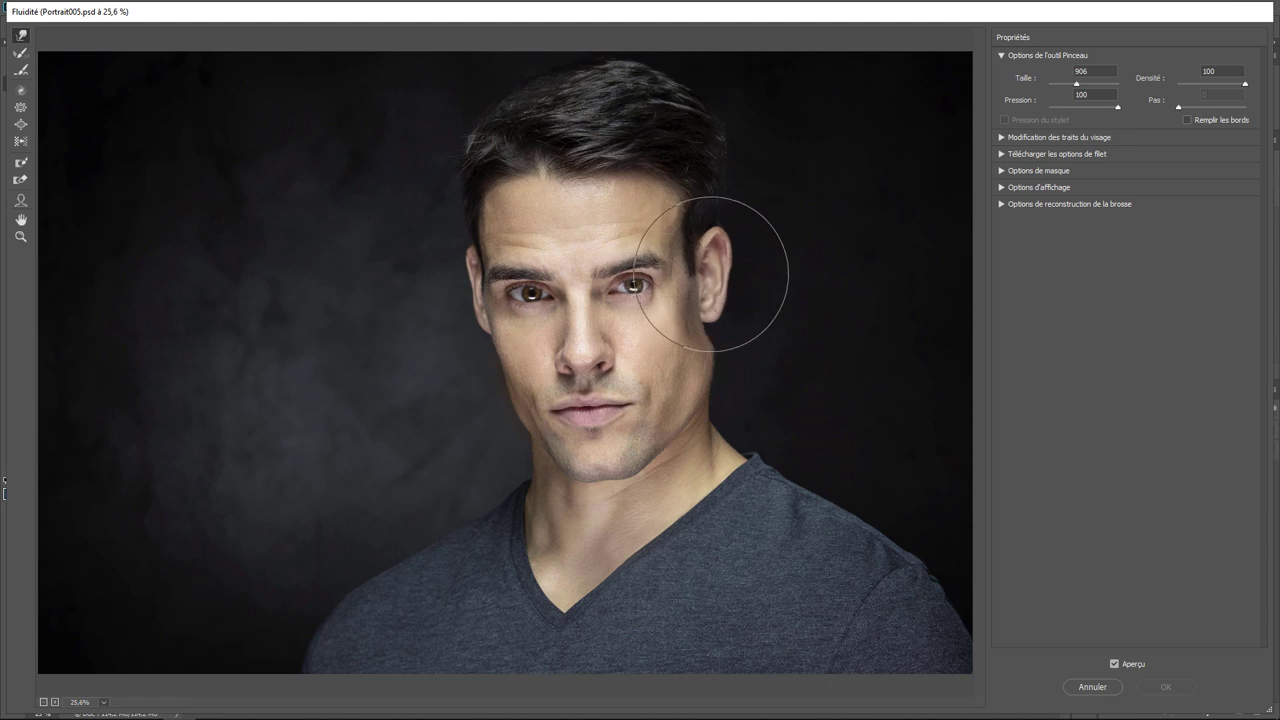
mouse_move(711, 273)
left_mouse_down()
mouse_move(714, 254)
mouse_move(697, 273)
left_mouse_up()
key("ctrl+z")
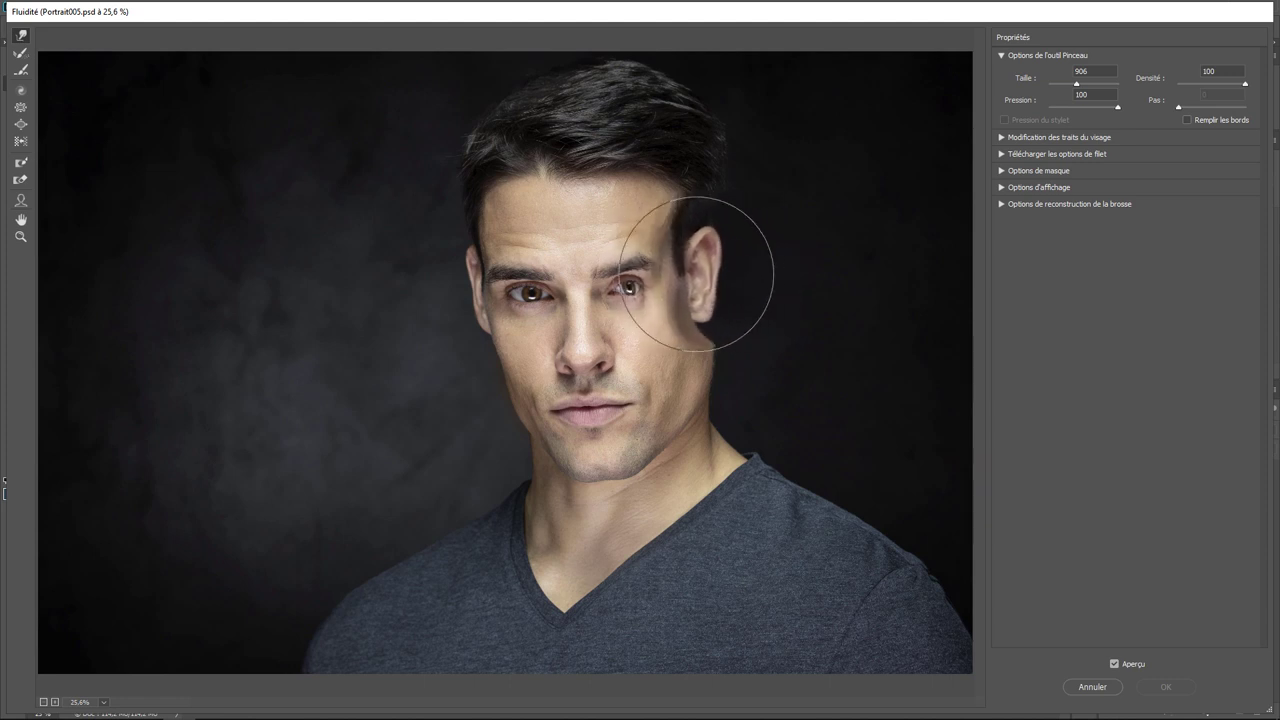
key("ctrl+alt+z")
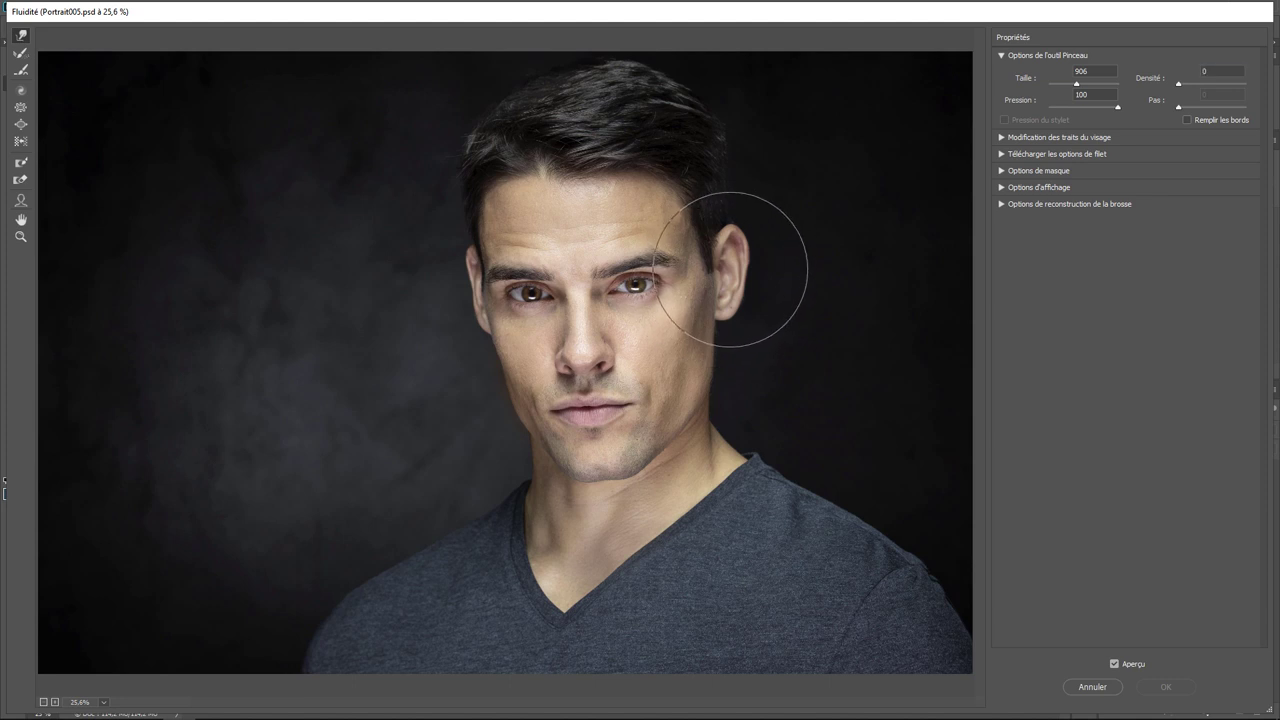
- Test pushes on the ear, raise brush density to 100, and undo the temple-and-ear warp
left_click_drag(730, 269, 696, 277)
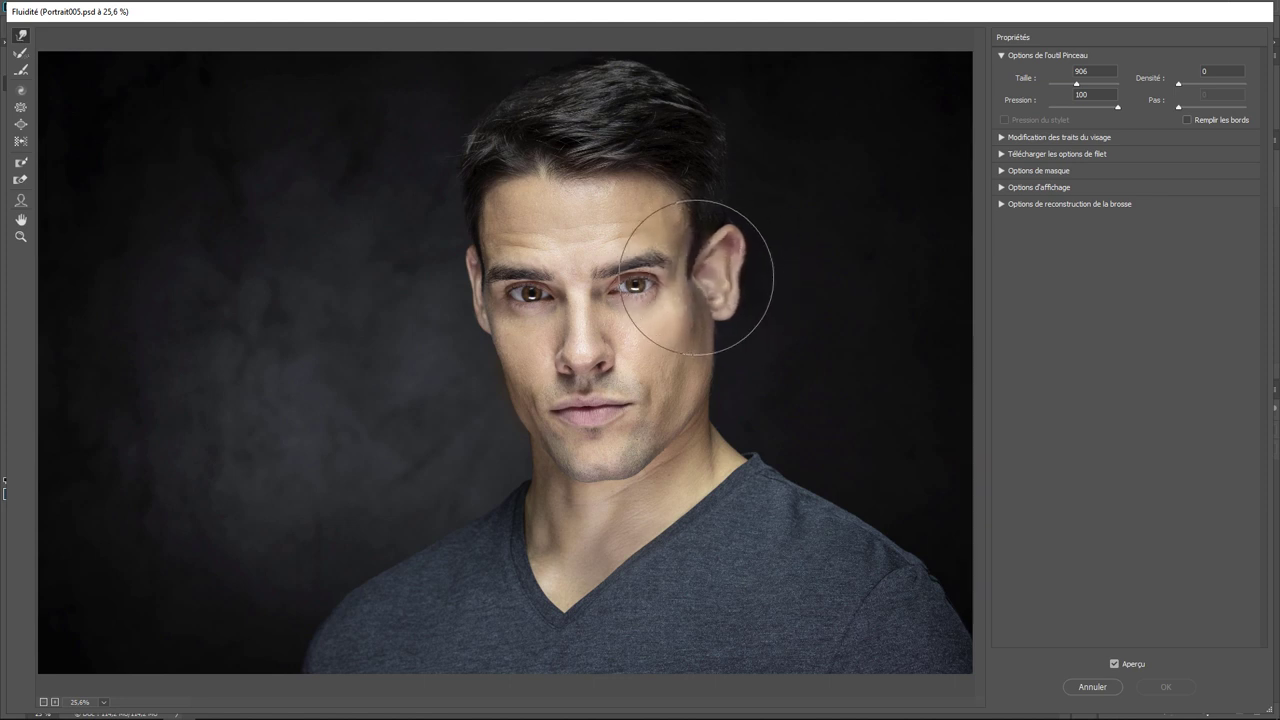
key("ctrl+z")
left_click_drag(725, 277, 737, 280)
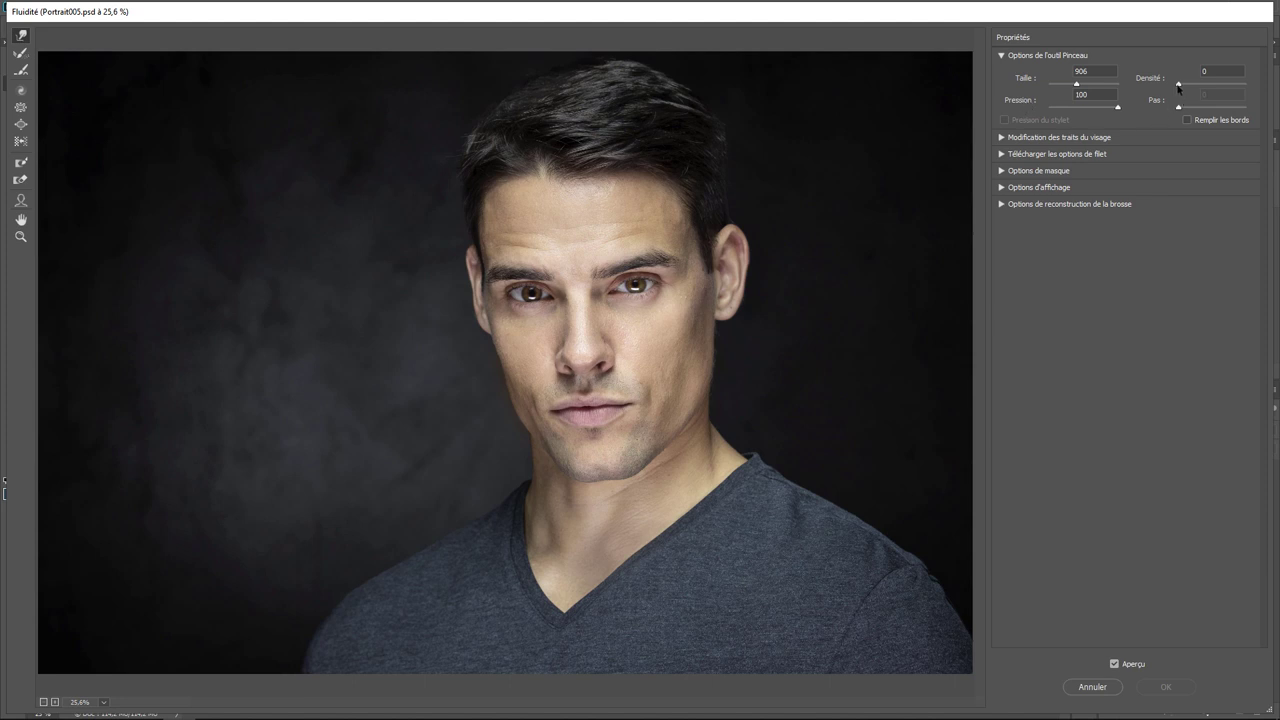
left_click_drag(1178, 84, 1258, 90)
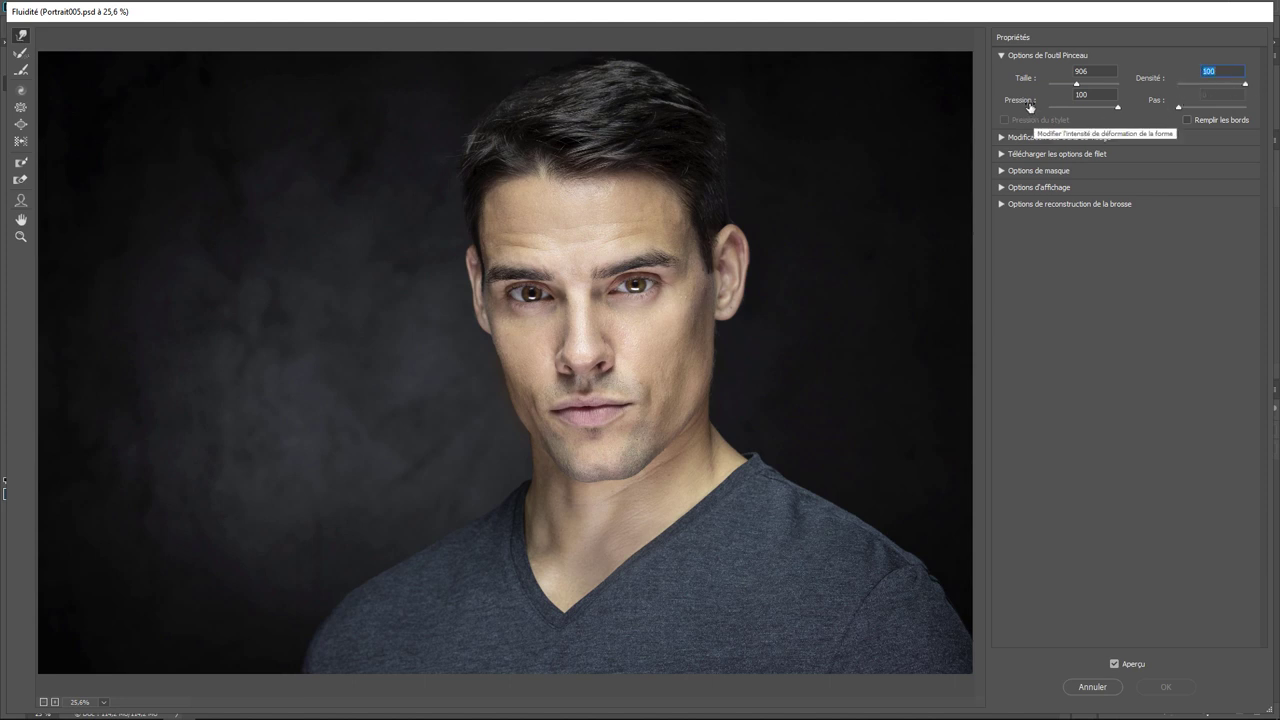
left_click(726, 269)
mouse_move(726, 269)
left_mouse_down()
mouse_move(686, 263)
mouse_move(775, 270)
mouse_move(672, 271)
mouse_move(729, 271)
mouse_move(663, 286)
left_mouse_up()
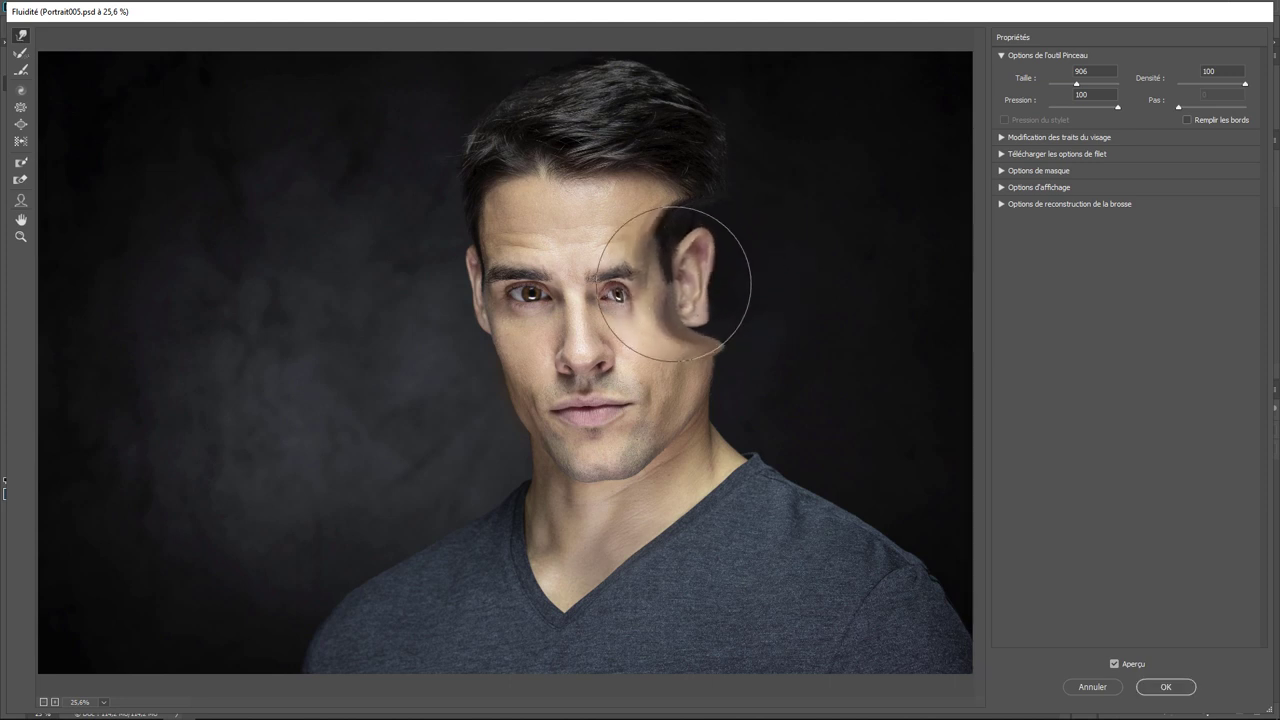
key("ctrl+alt+z")
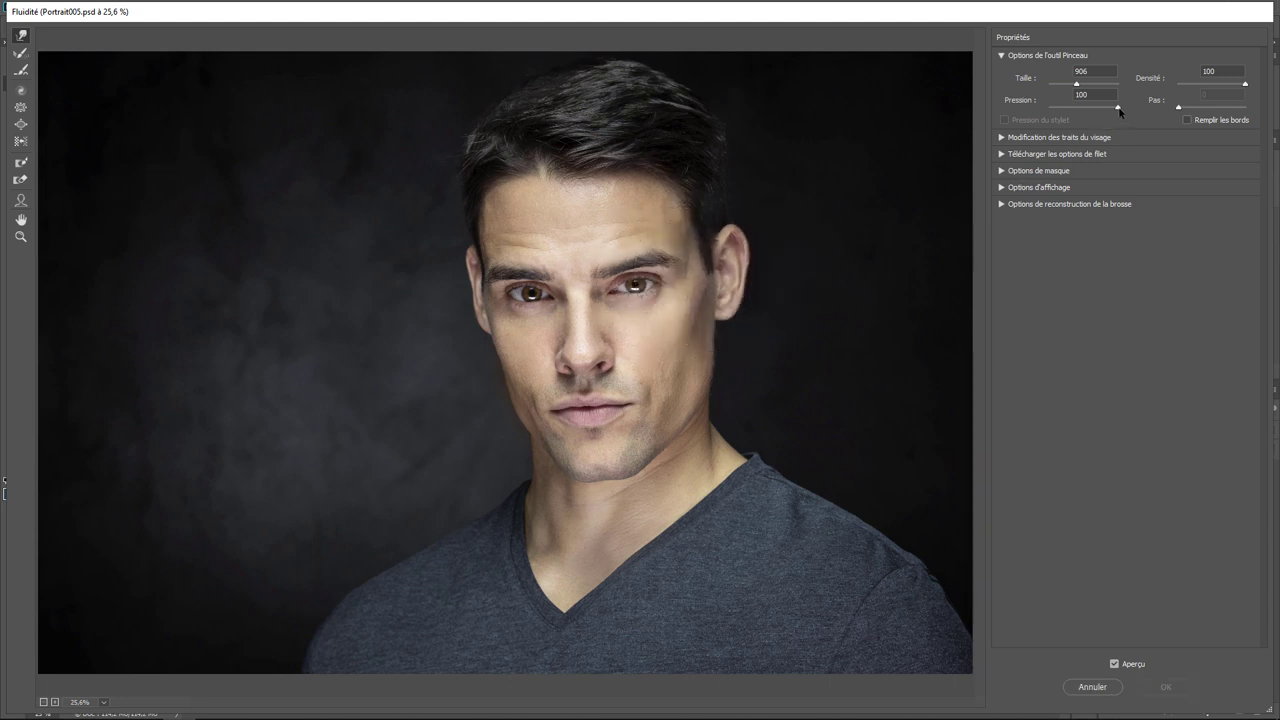
- Lower brush pressure to 14, test a push on the ear, and undo it
left_click_drag(1118, 107, 1056, 118)
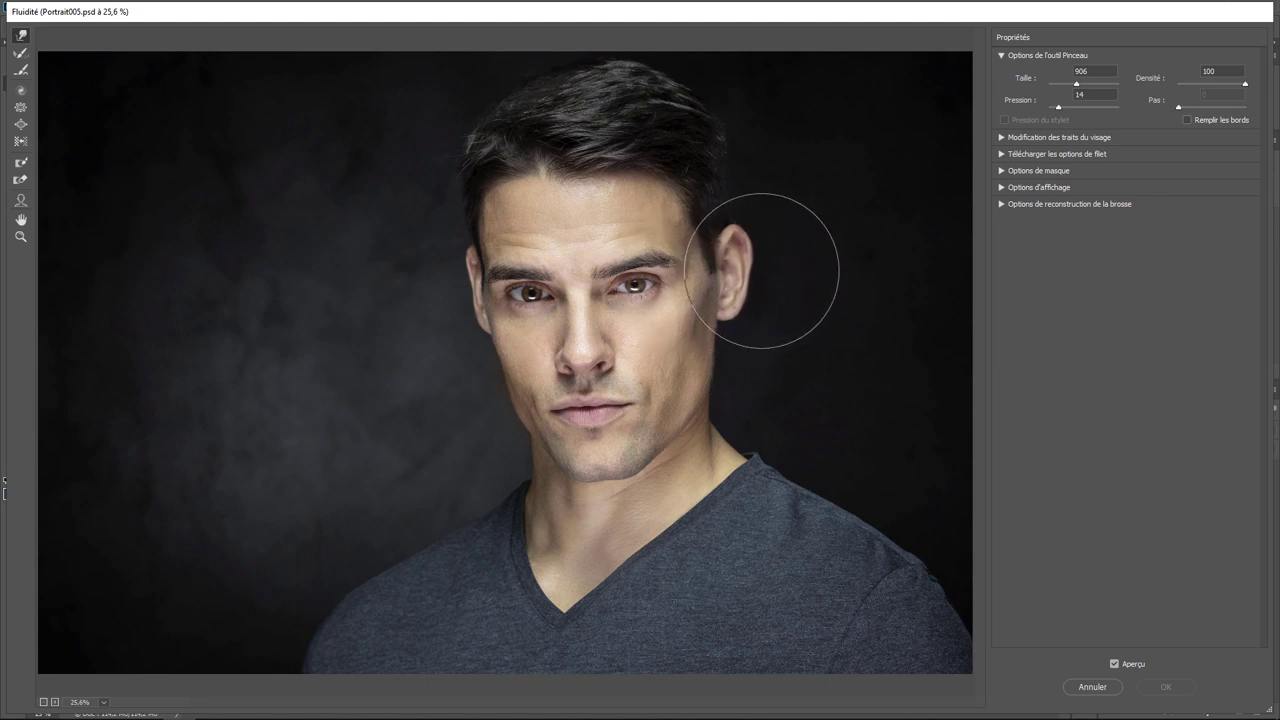
left_click_drag(700, 292, 775, 262)
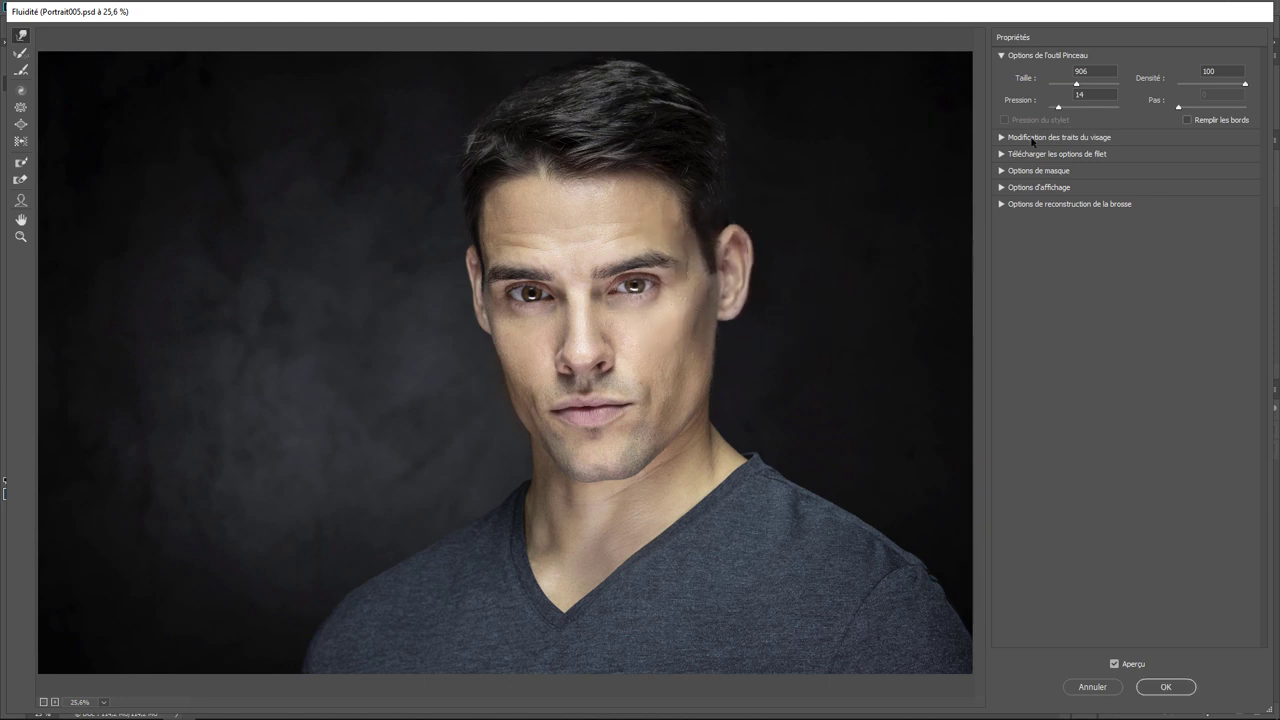
key("ctrl+z")
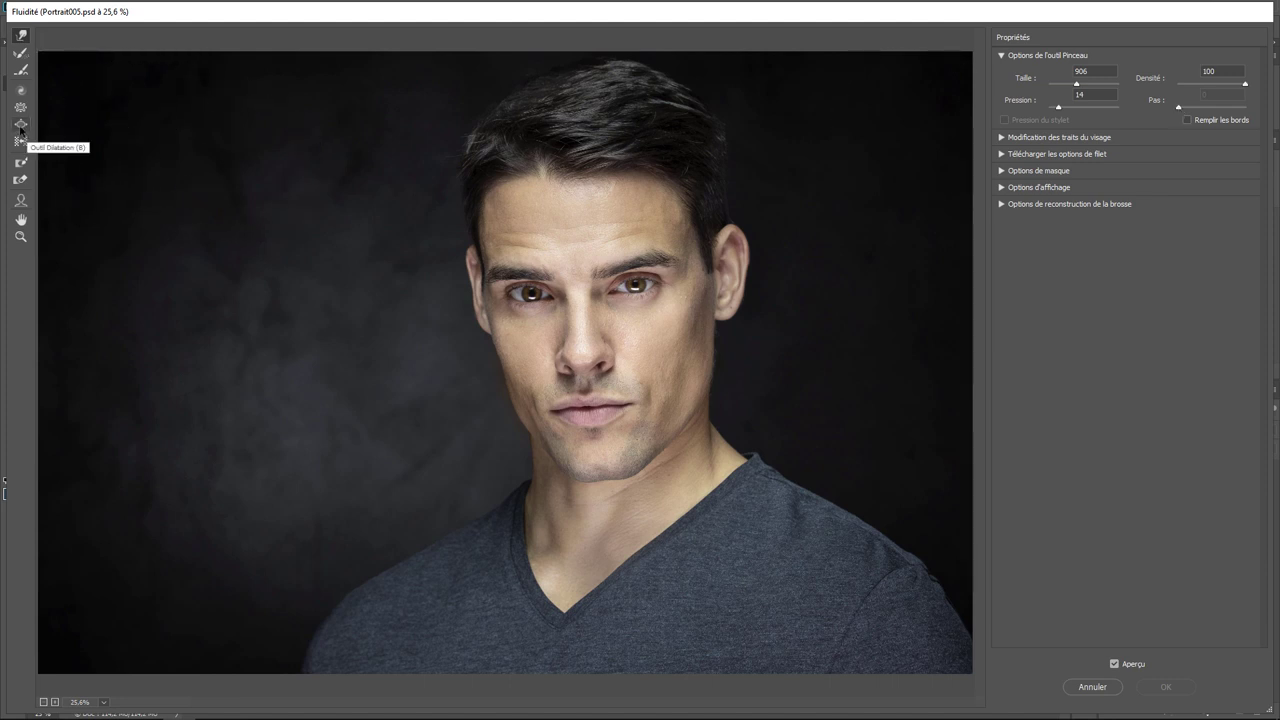
- Twirl the face clockwise with Twirl Clockwise, then undo it
left_click(22, 92)
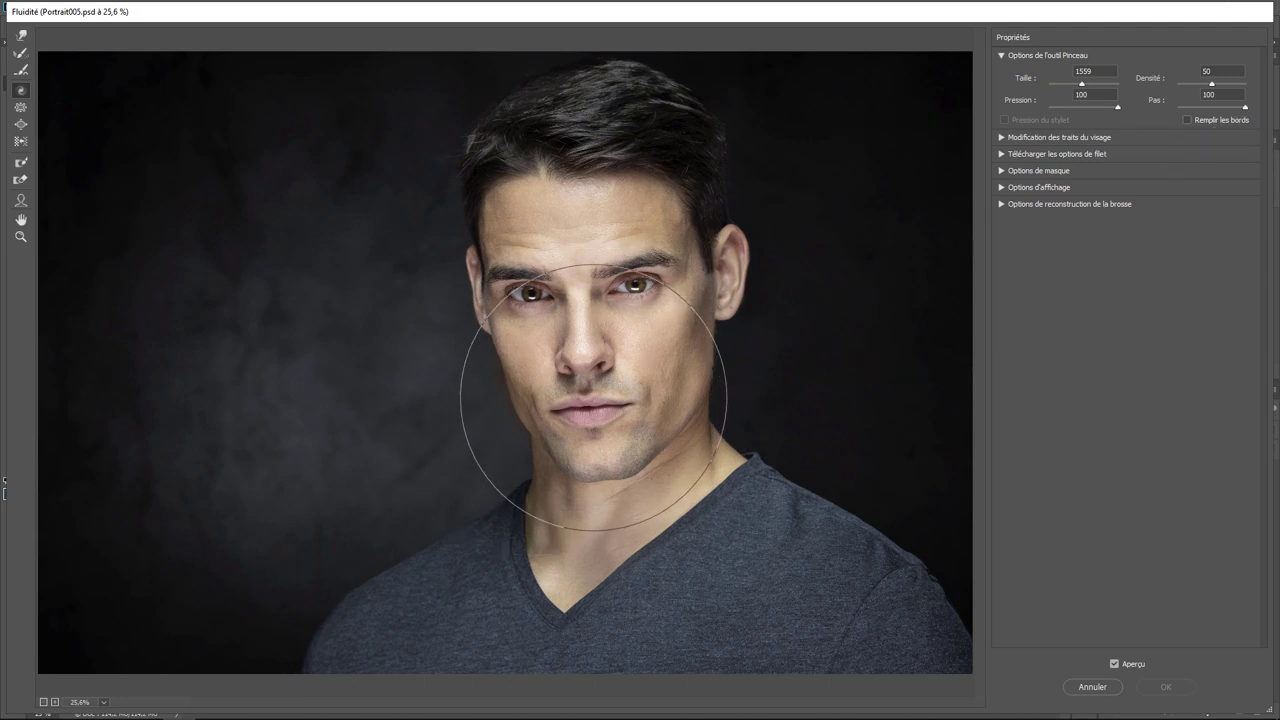
left_click_drag(591, 391, 593, 397)
key("alt")
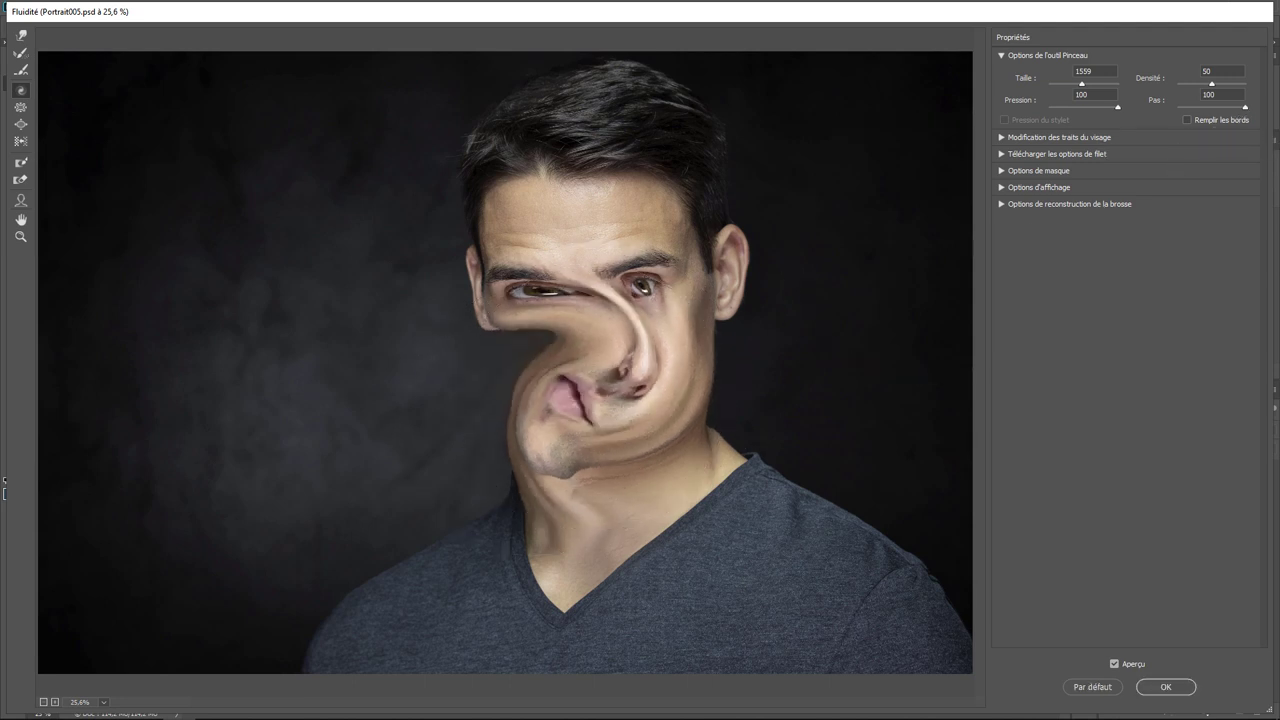
key("ctrl+z")
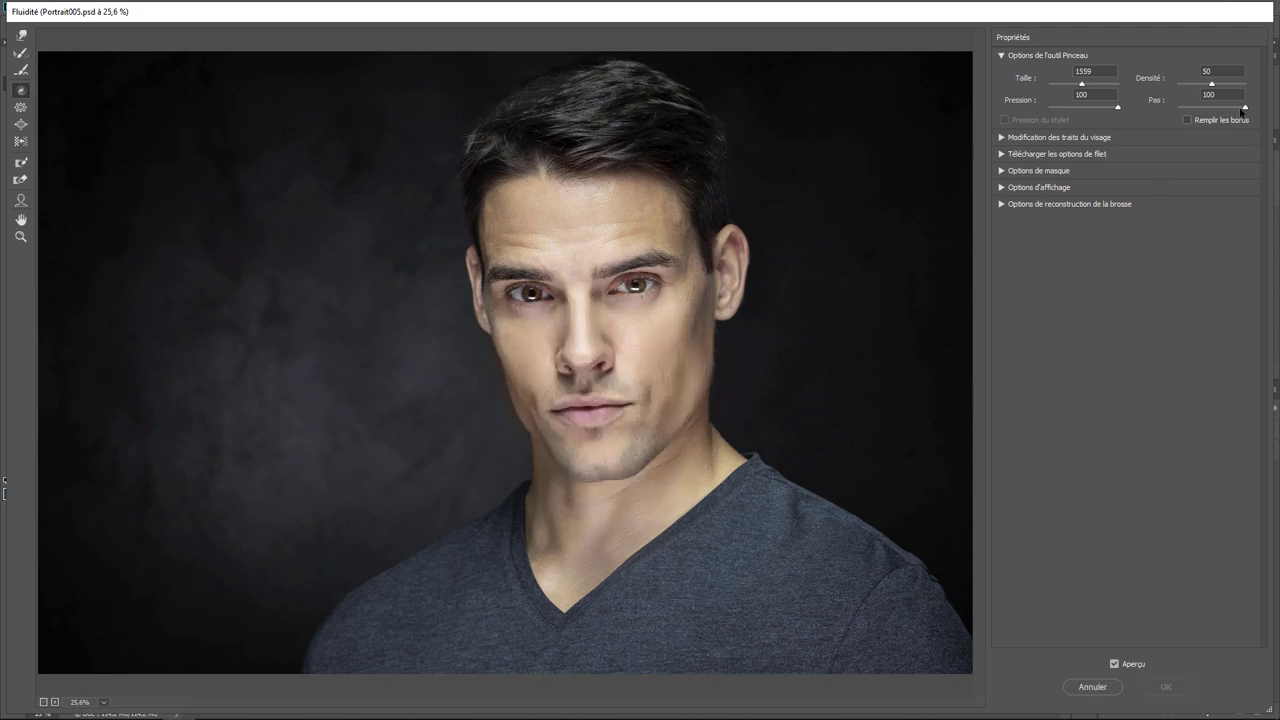
- Set the brush step to 1, twirl the nose and mouth, then undo it
left_click_drag(1245, 108, 1188, 110)
type("0")
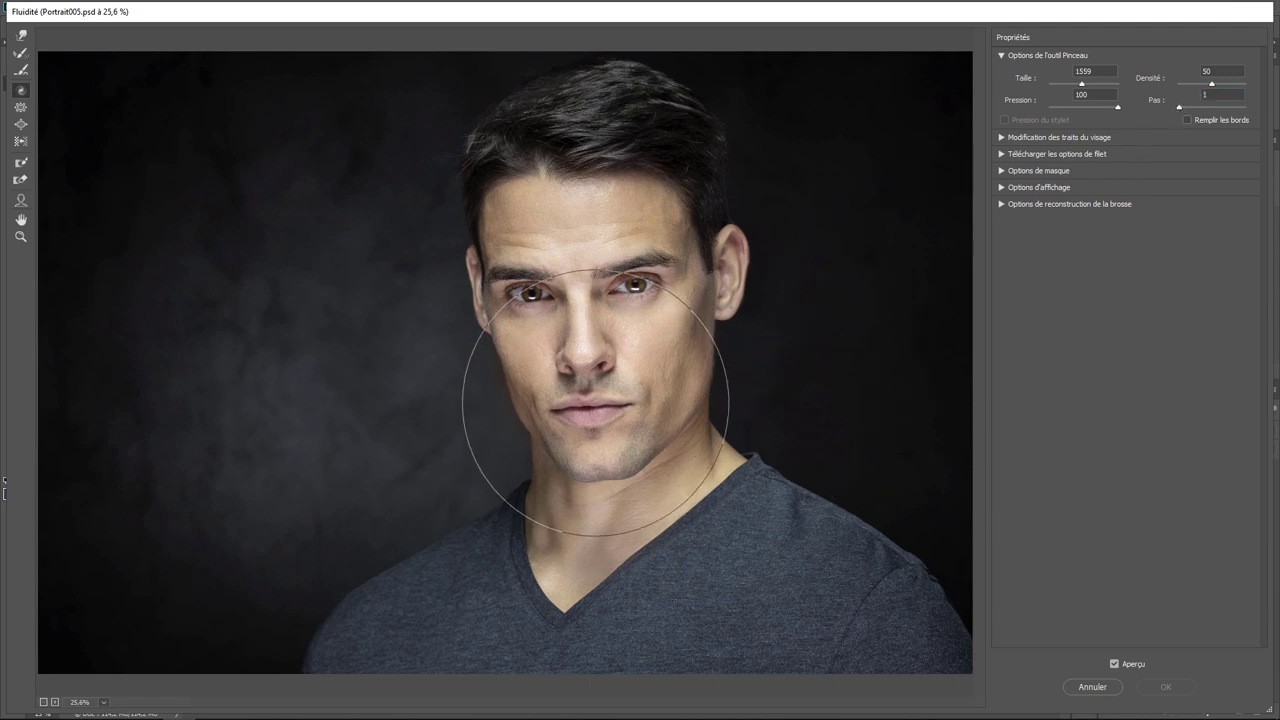
left_click_drag(595, 402, 595, 402)
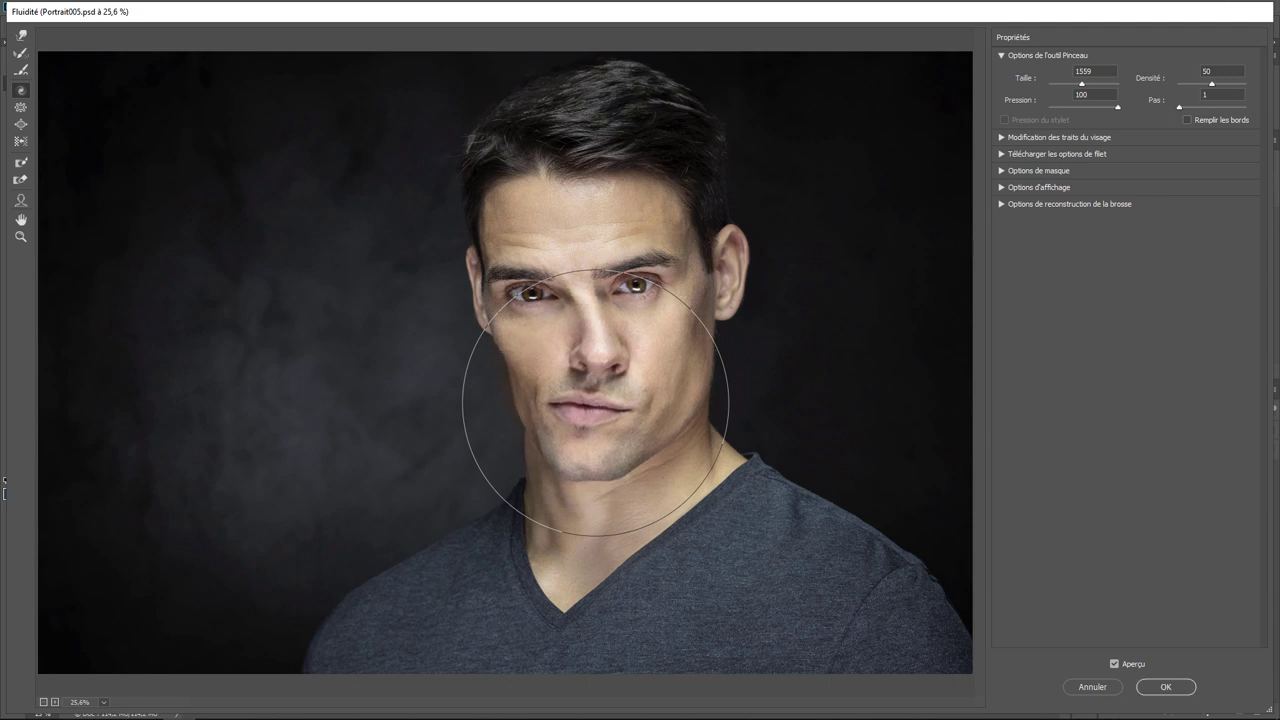
key("ctrl+z")
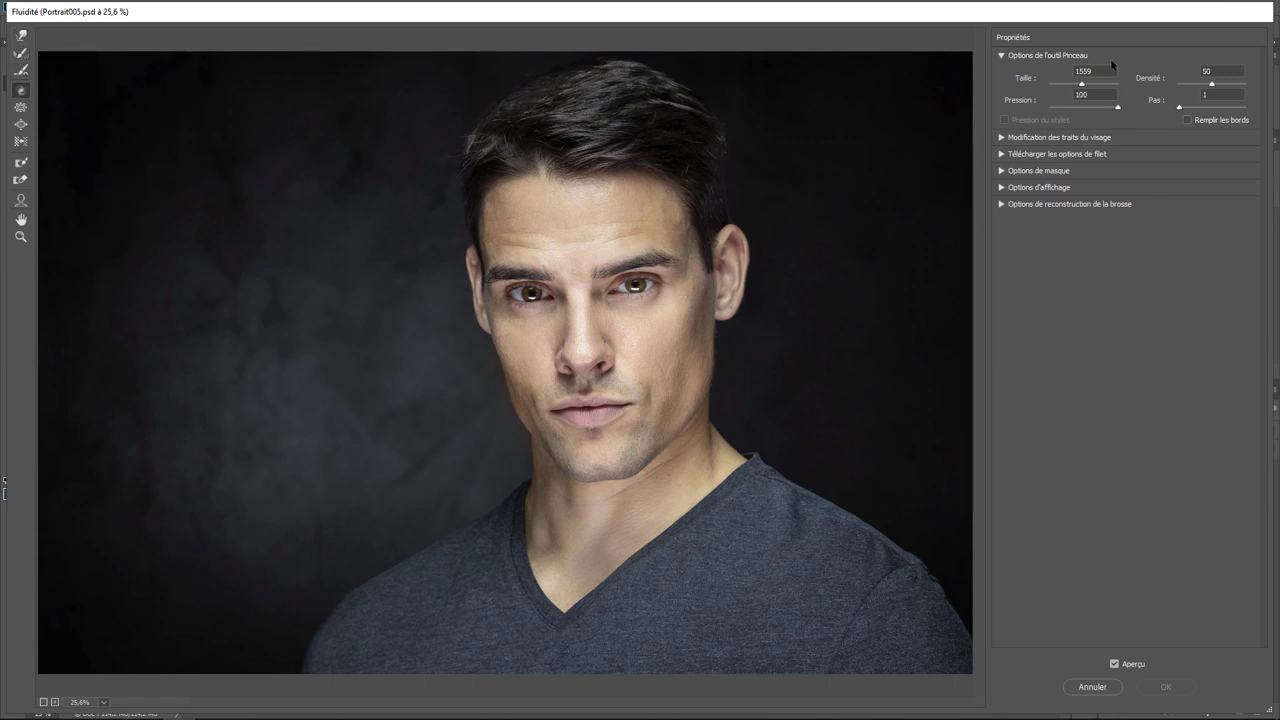
- Push the ear inward with Forward Warp at pressure 39, then reconstruct it back
left_click(21, 35)
left_click_drag(1062, 111, 1078, 113)
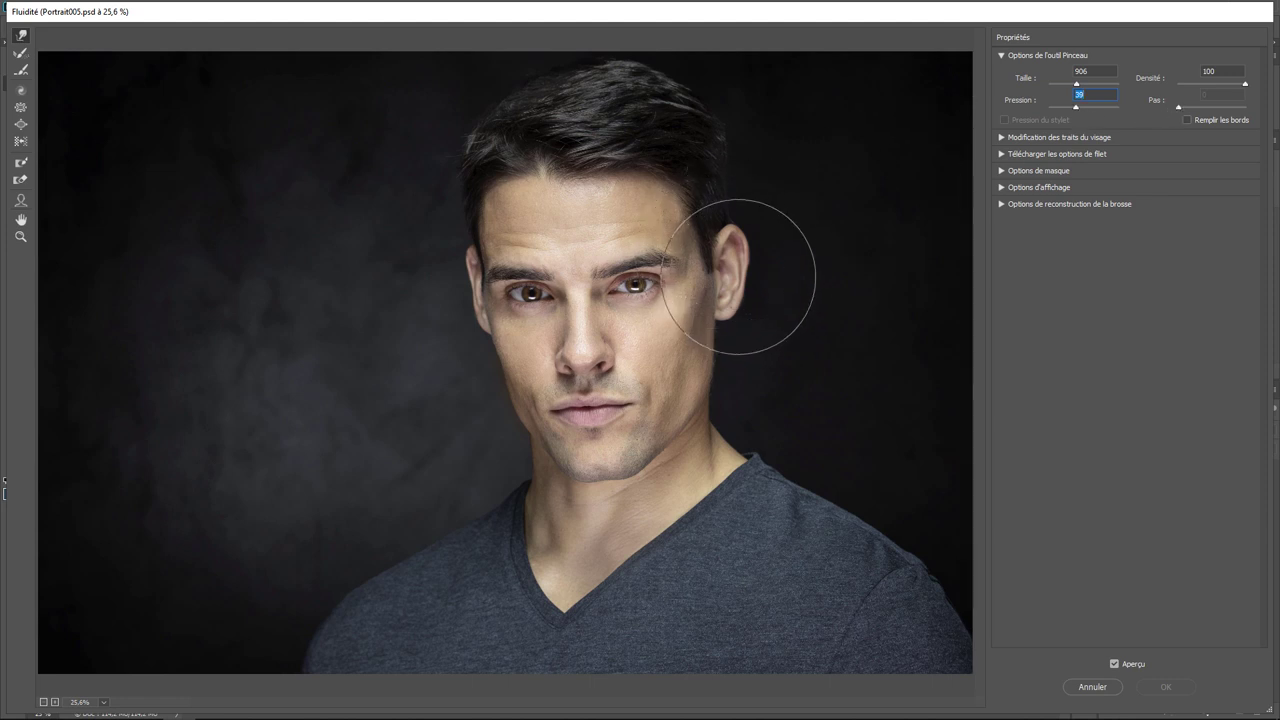
left_click_drag(784, 268, 744, 273)
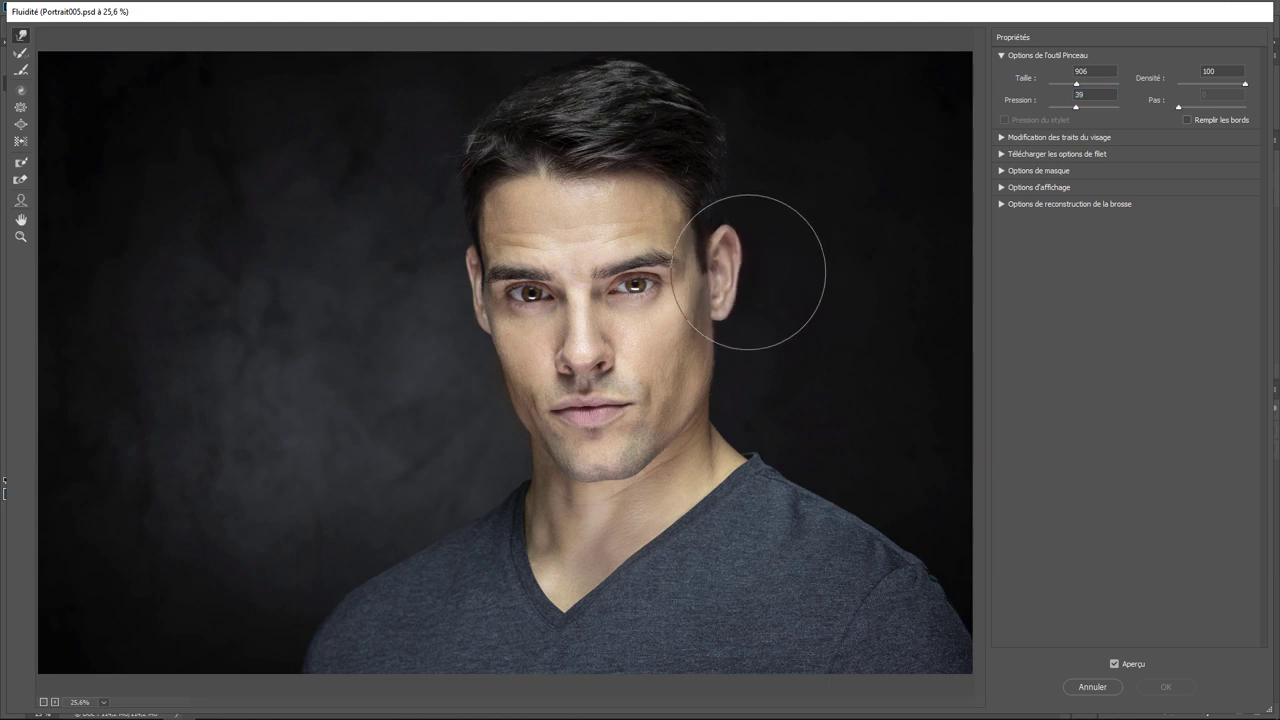
left_click(21, 53)
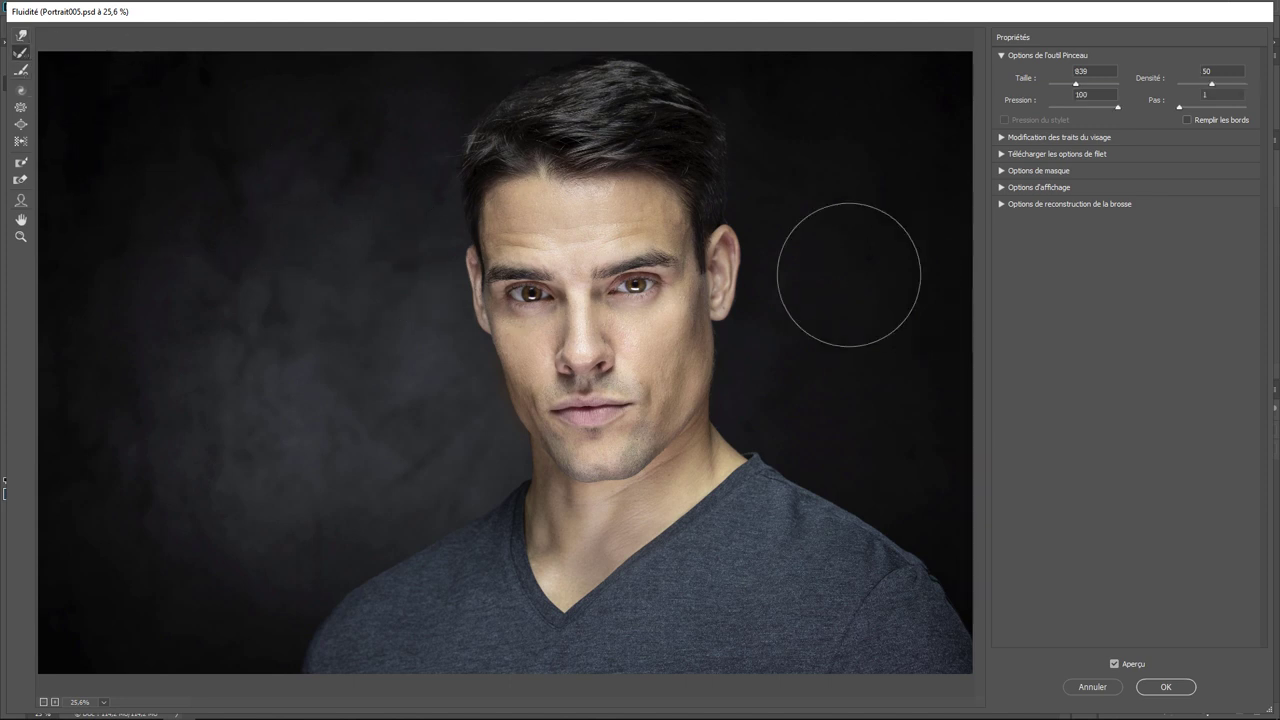
left_click(735, 272)
left_click_drag(735, 272, 747, 273)
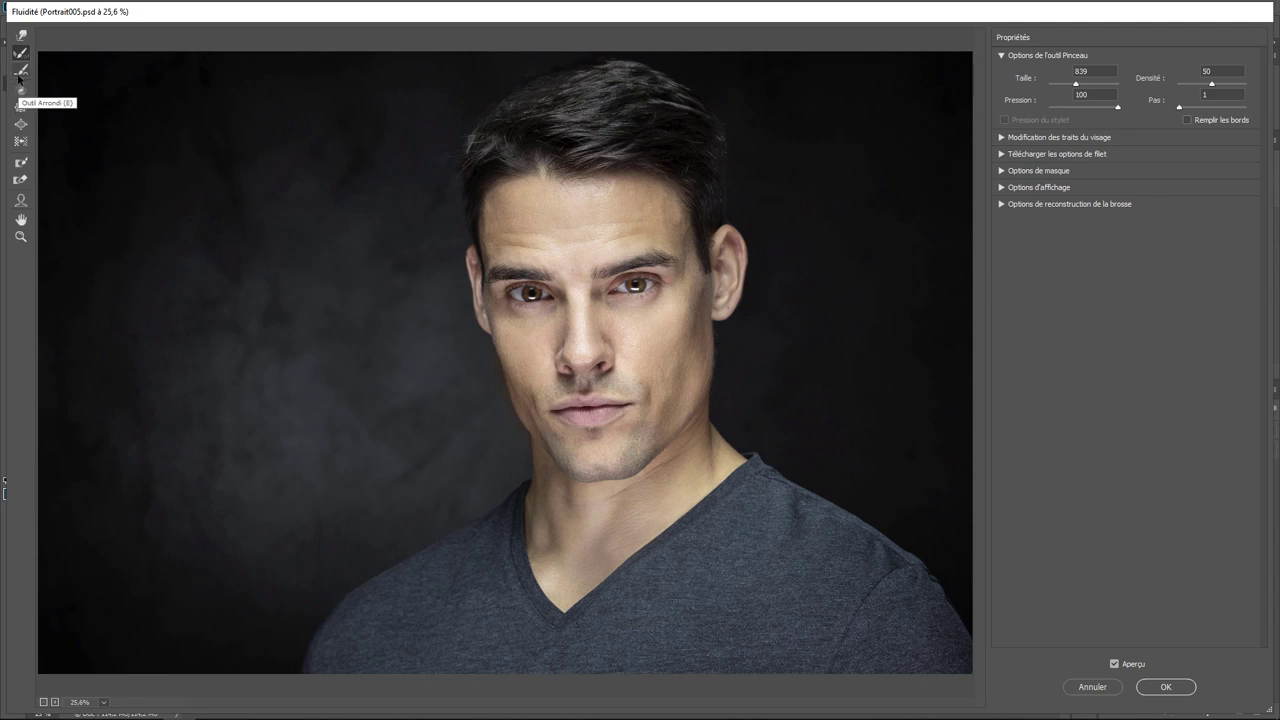
- Push a dark streak into the ear with Forward Warp at size 49, pressure 100
left_click(21, 35)
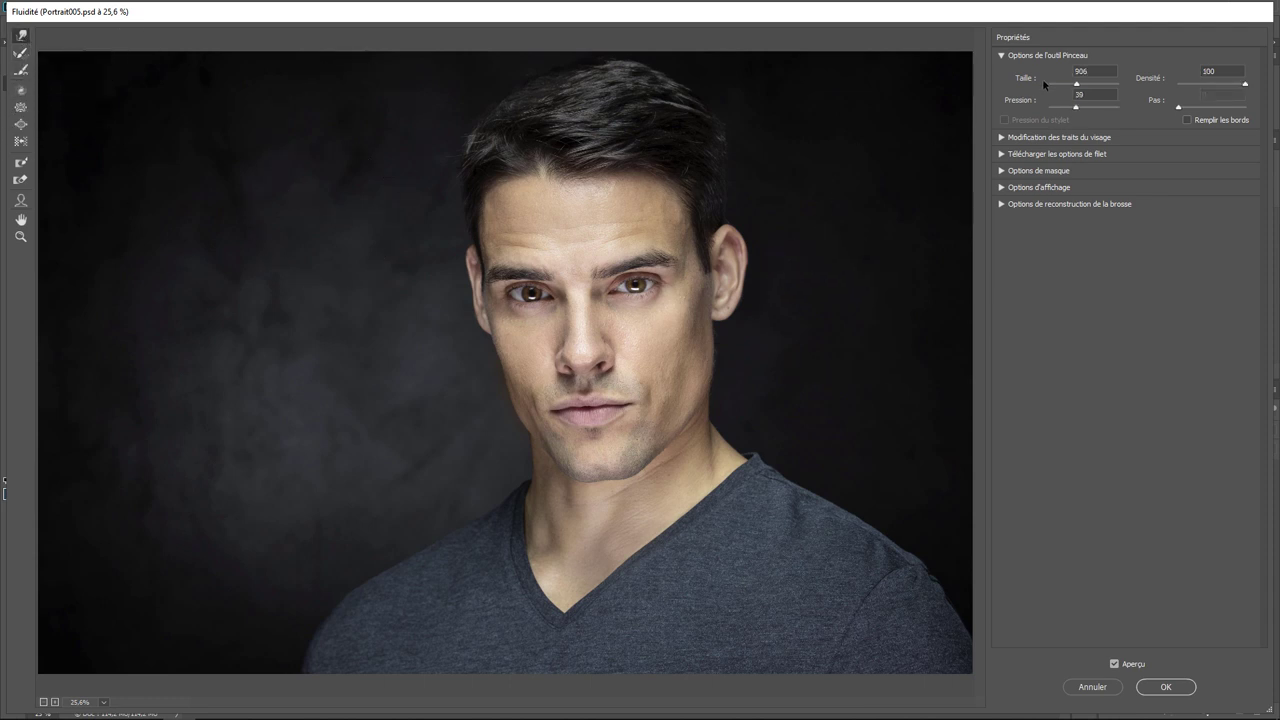
left_click_drag(1077, 86, 1061, 86)
left_click_drag(1076, 108, 1121, 106)
left_click_drag(755, 256, 718, 270)
left_click_drag(749, 260, 747, 276)
- Smooth the ear streak with the Smooth tool at brush size 151
left_click(22, 70)
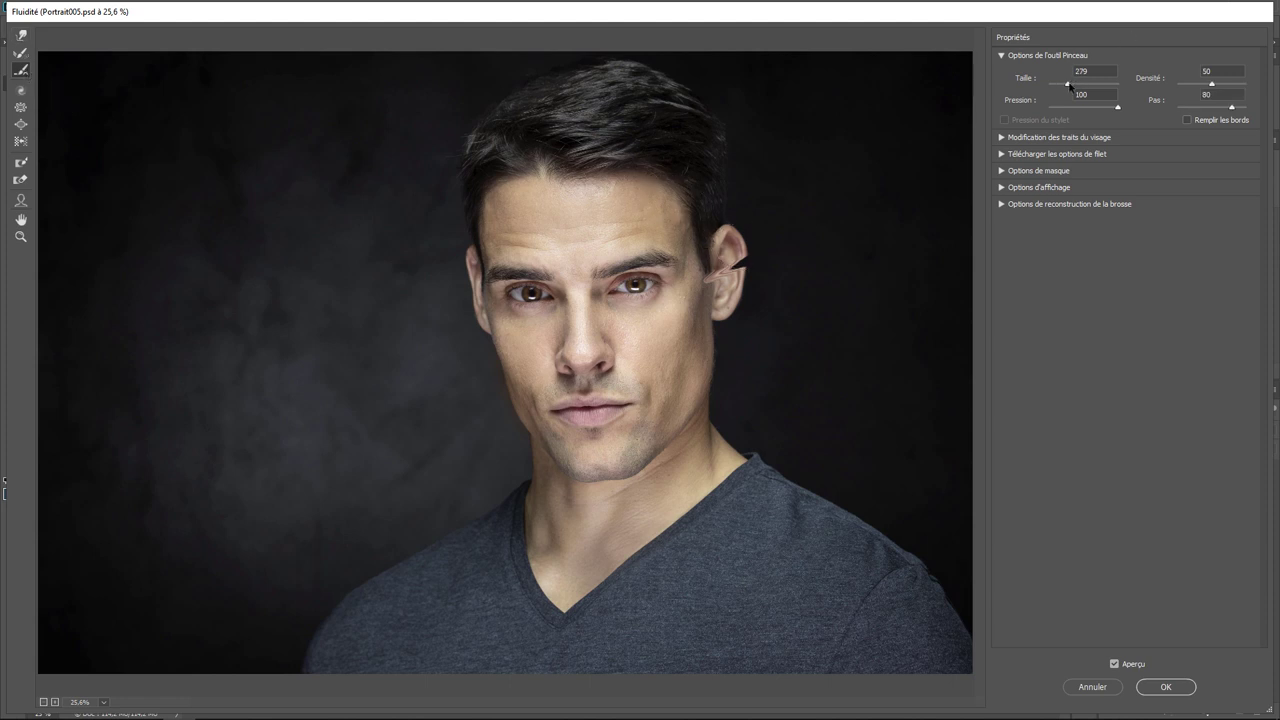
left_click_drag(1068, 85, 1064, 85)
left_click_drag(752, 248, 742, 254)
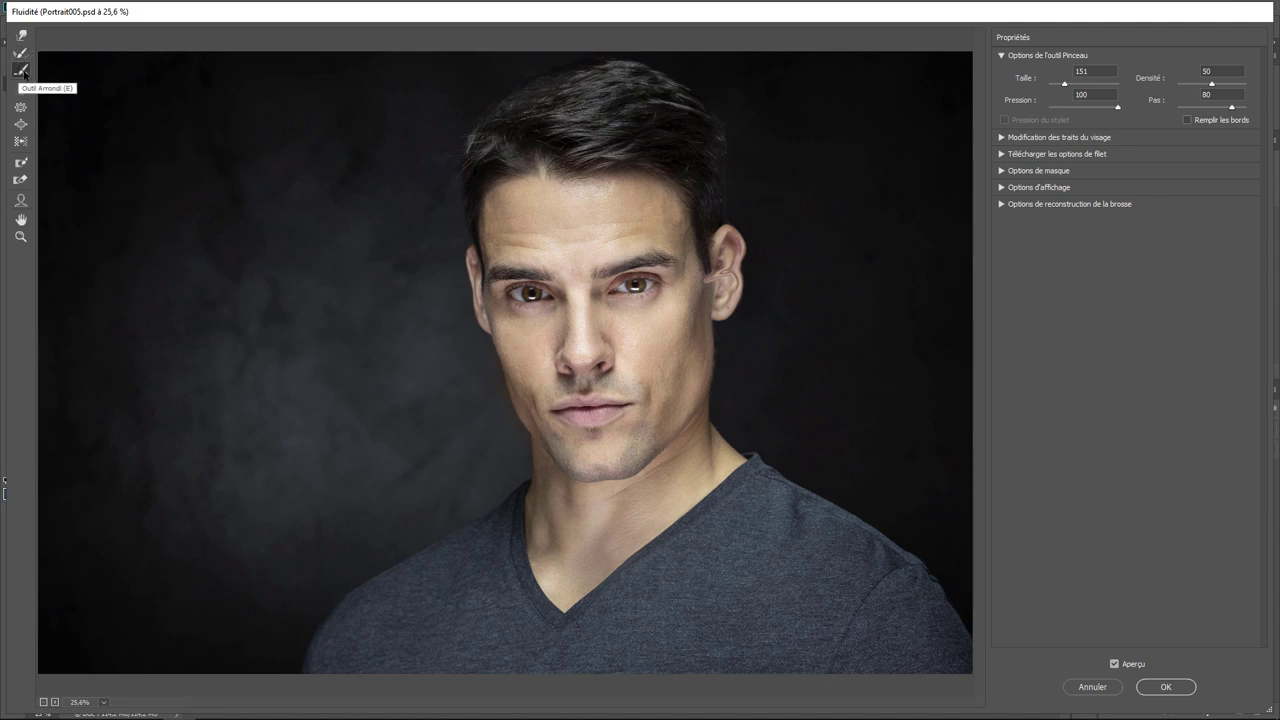
- Smooth the ear bulge, then paint a size-173 freeze mask over the right-side eye
key("alt")
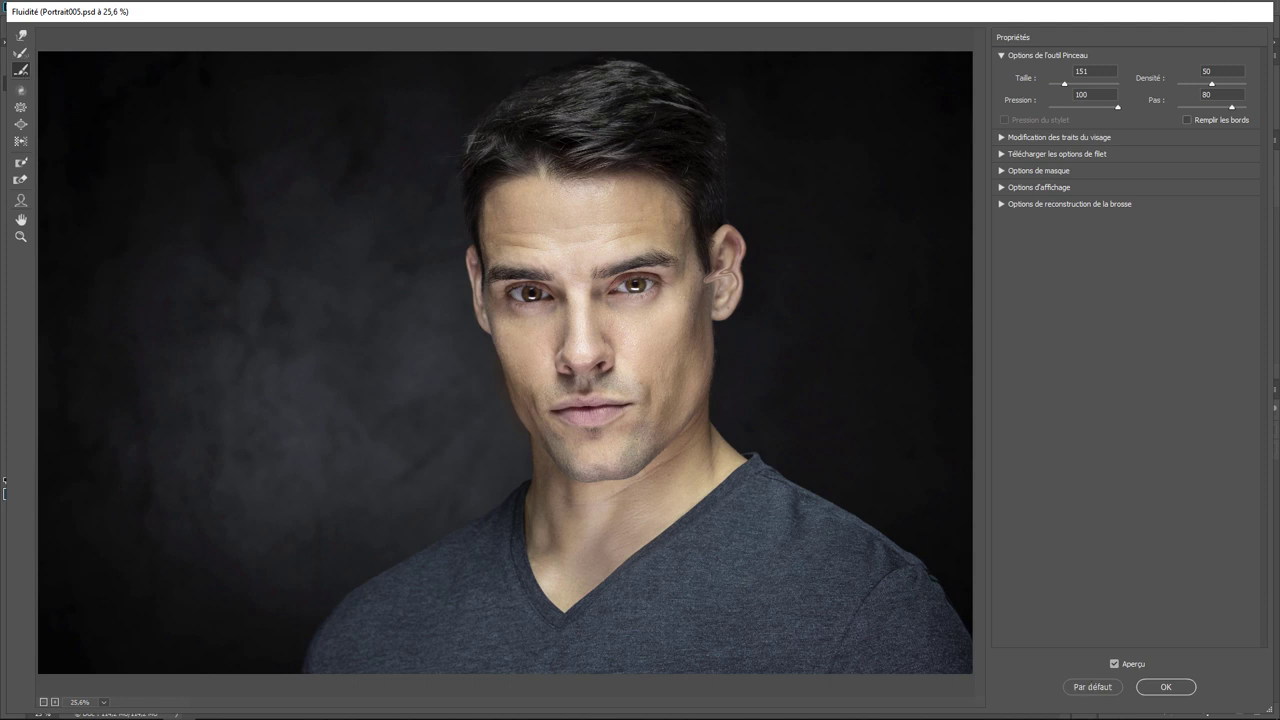
mouse_move(738, 262)
left_mouse_down()
mouse_move(720, 276)
mouse_move(742, 262)
left_mouse_up()
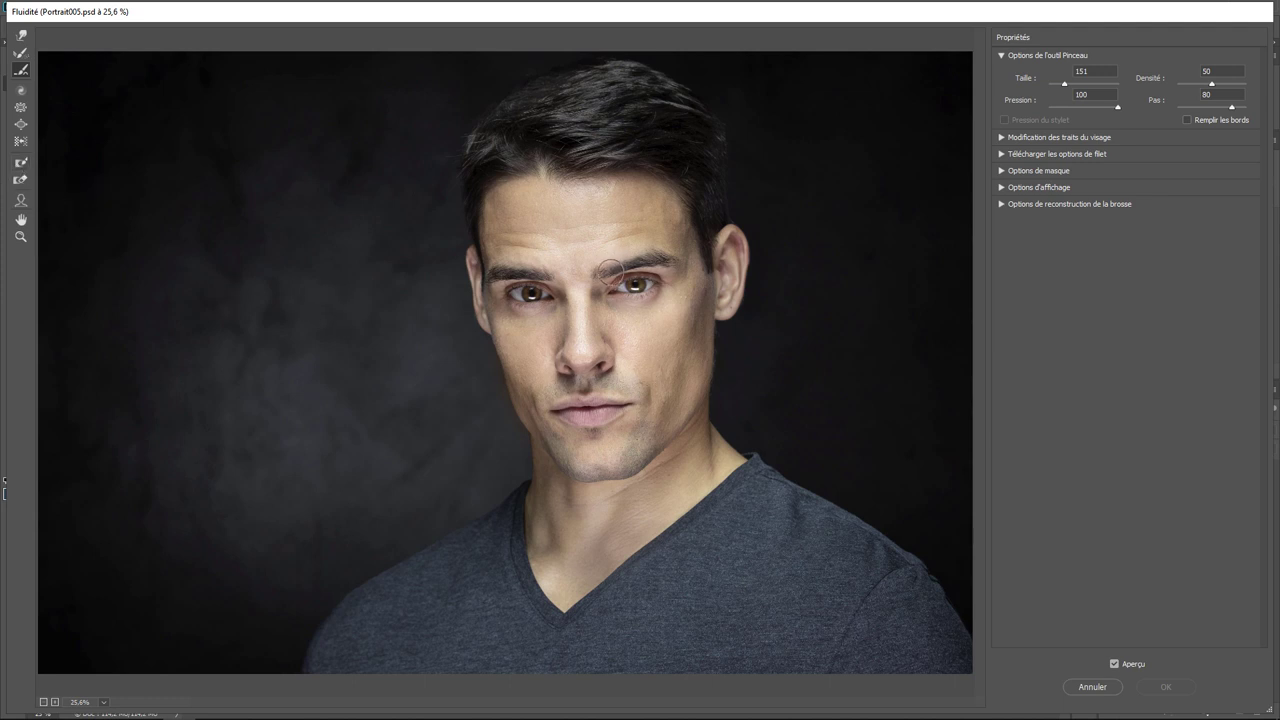
left_click(22, 166)
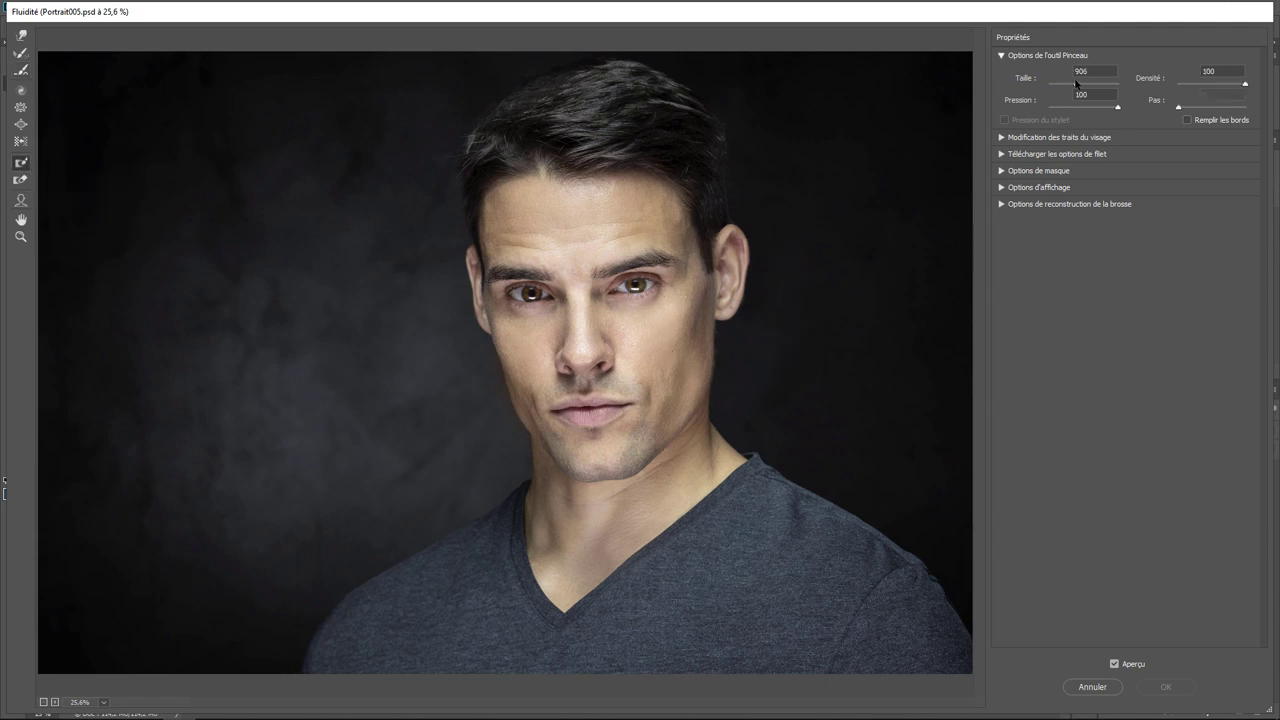
left_click_drag(1078, 86, 1067, 86)
left_click_drag(600, 296, 641, 288)
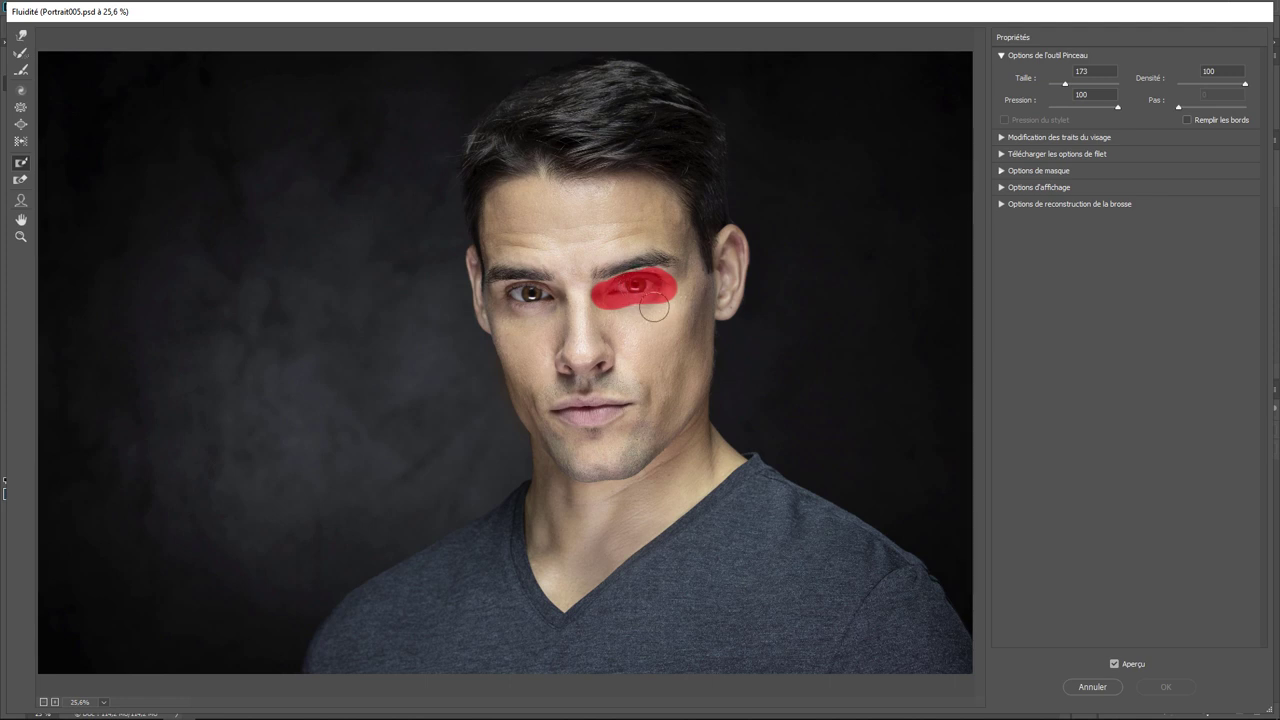
- Enlarge the Forward Warp brush, warp around the frozen eye, then revert the distortion
left_click(22, 36)
left_click_drag(1061, 84, 1074, 88)
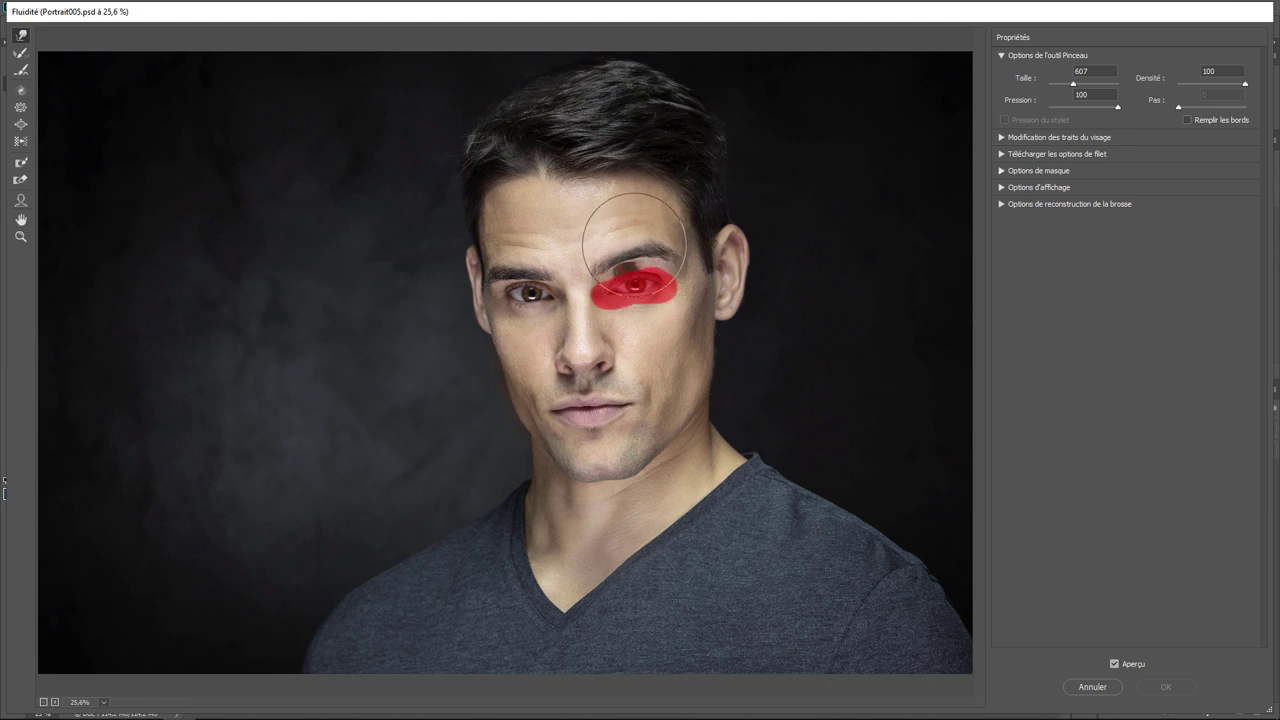
mouse_move(640, 260)
left_mouse_down()
mouse_move(640, 293)
mouse_move(630, 265)
left_mouse_up()
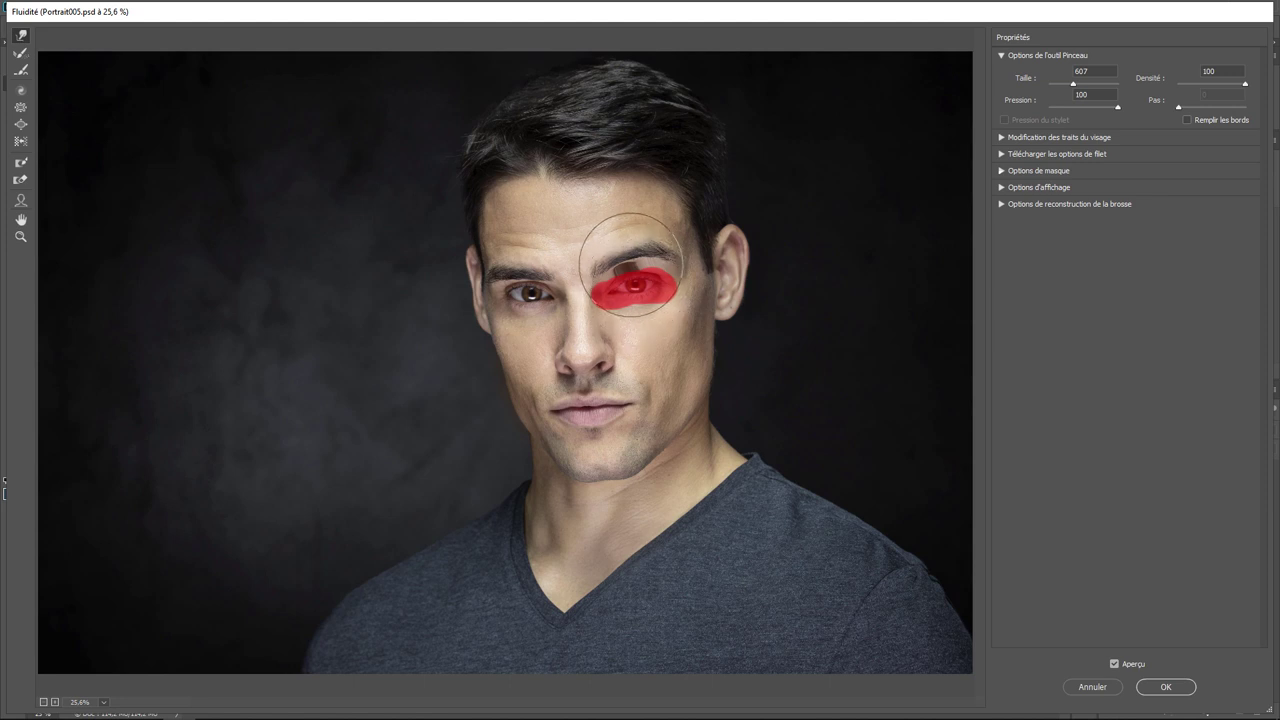
mouse_move(631, 265)
left_mouse_down()
mouse_move(640, 296)
mouse_move(627, 333)
mouse_move(474, 292)
mouse_move(841, 343)
left_mouse_up()
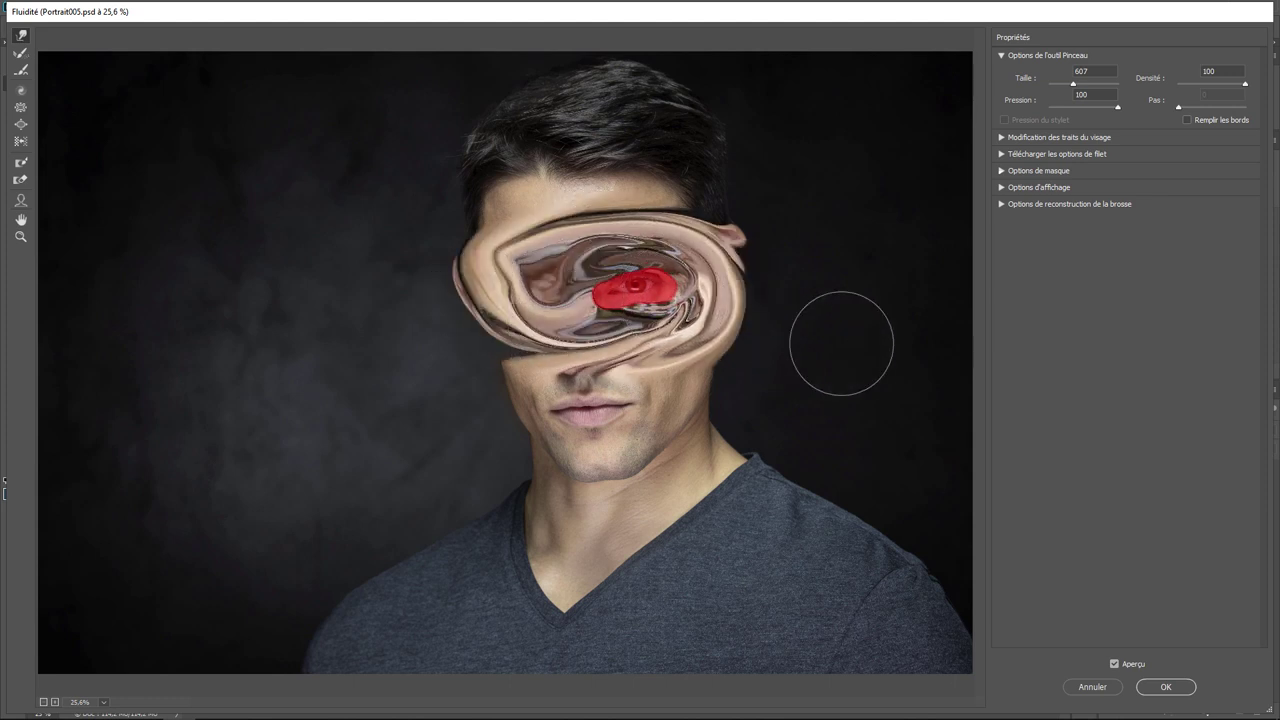
key("alt")
key("ctrl+alt+z")
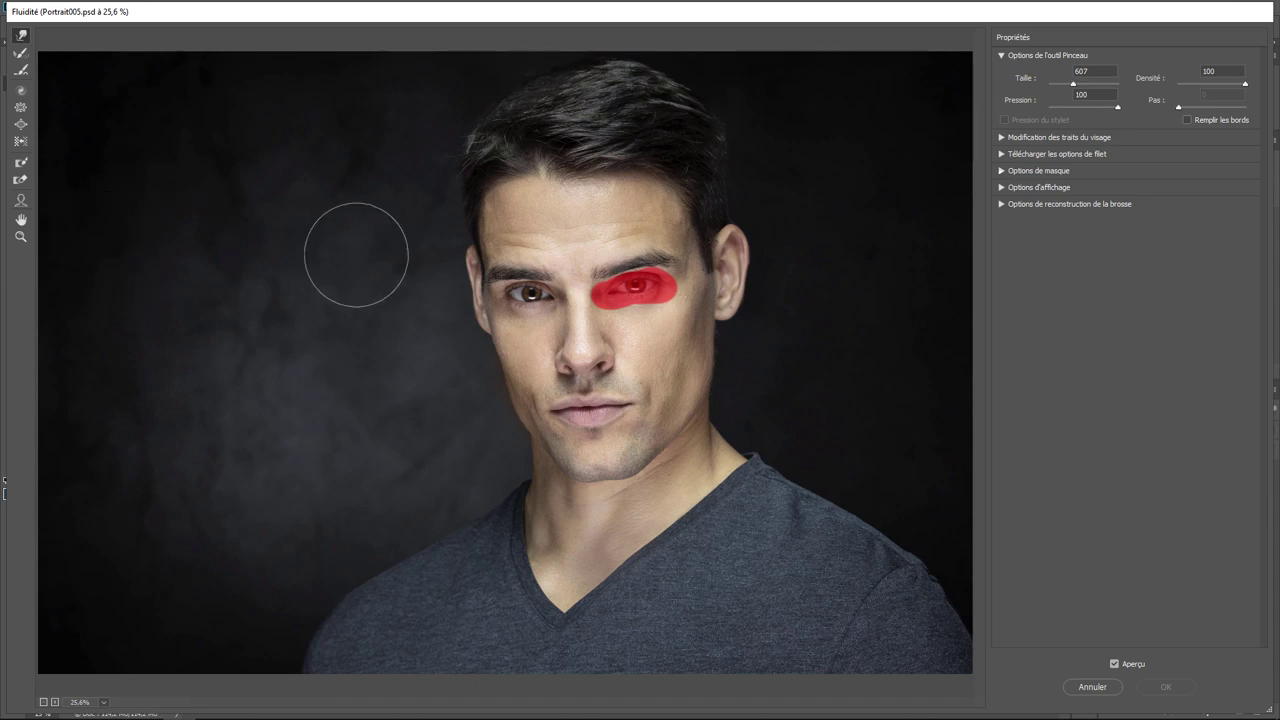
- Zoom in on the eyes and trim the freeze mask tightly around the eye with Thaw Mask
key("ctrl+plus")
key("ctrl+plus")
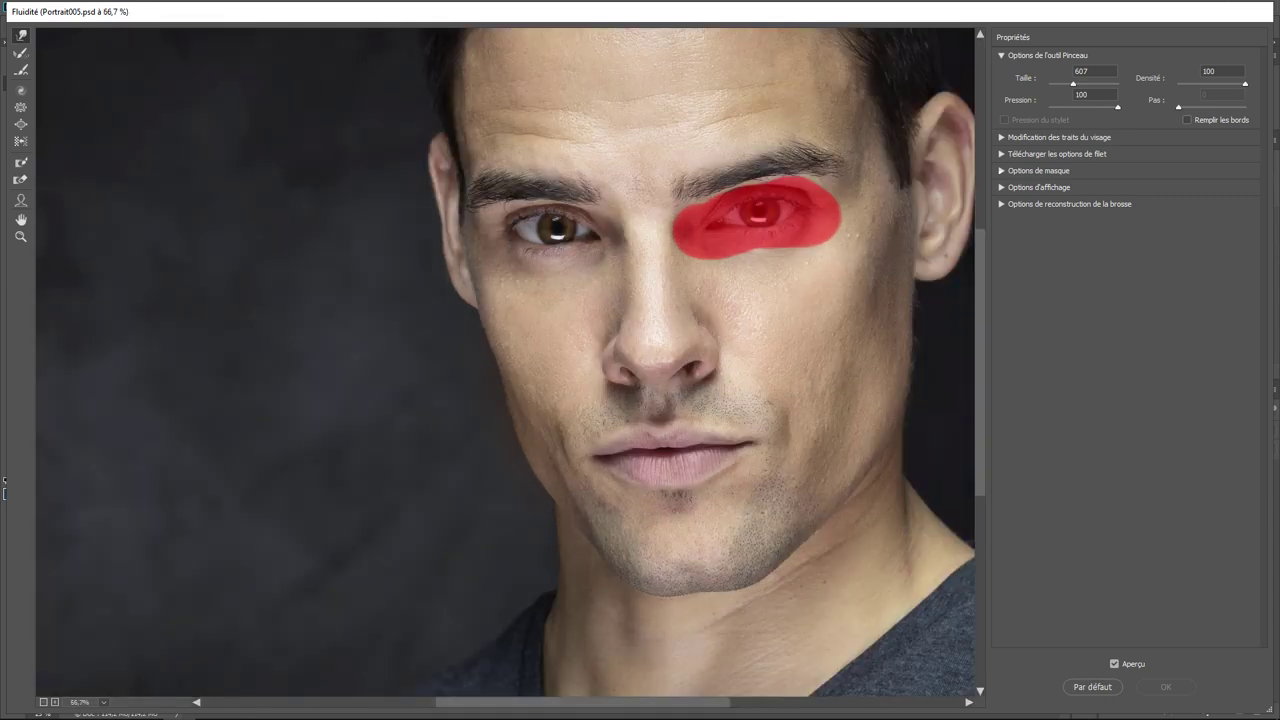
key("ctrl+plus")
left_click_drag(855, 197, 595, 266)
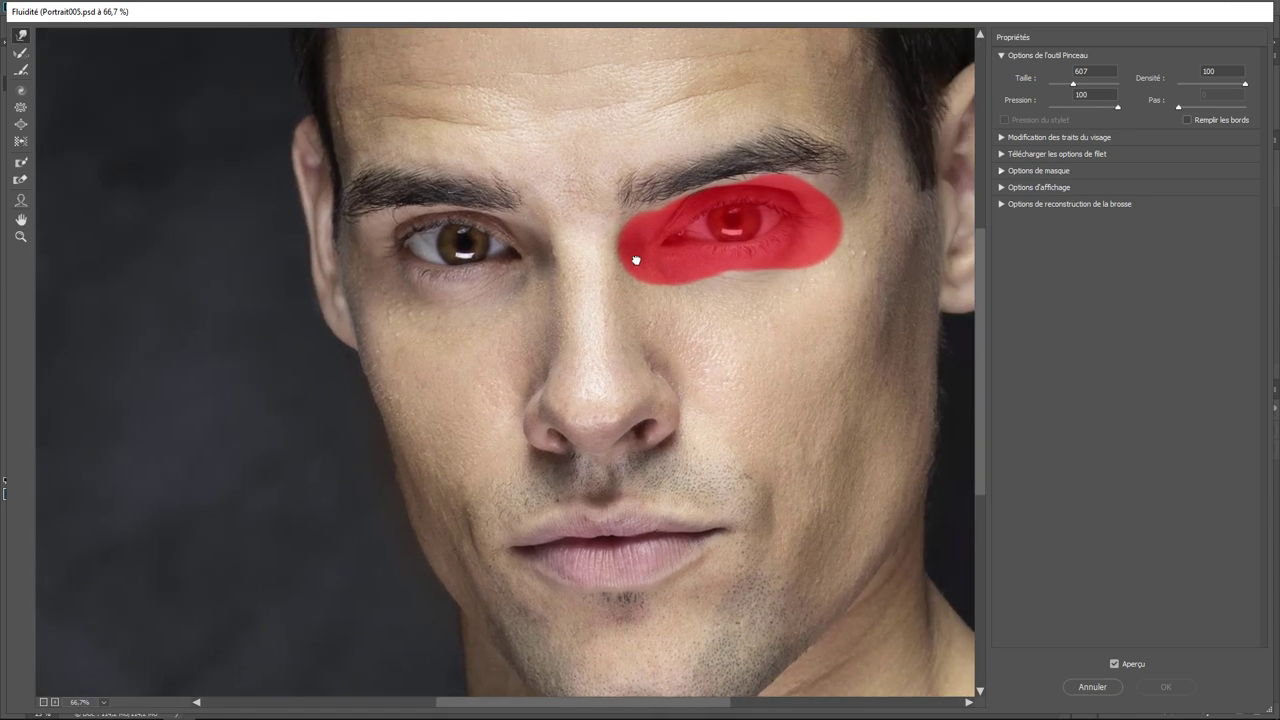
key("ctrl+minus")
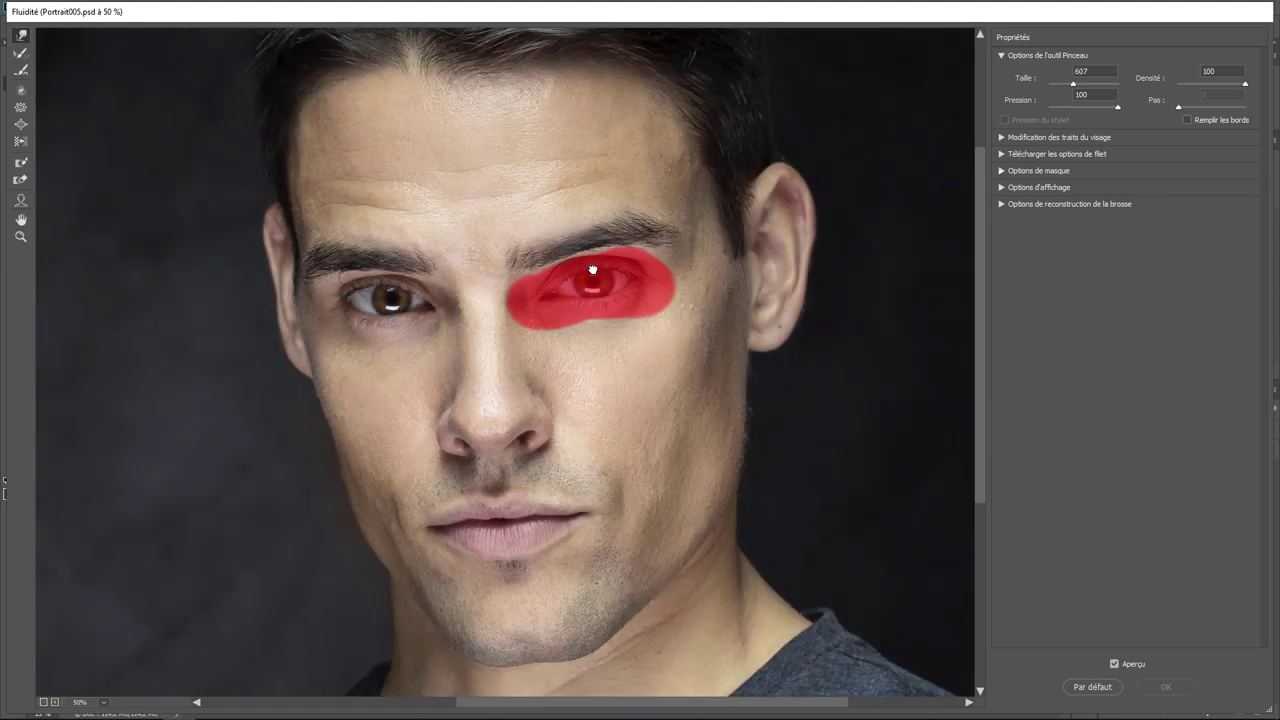
key("ctrl+plus")
key("ctrl+plus")
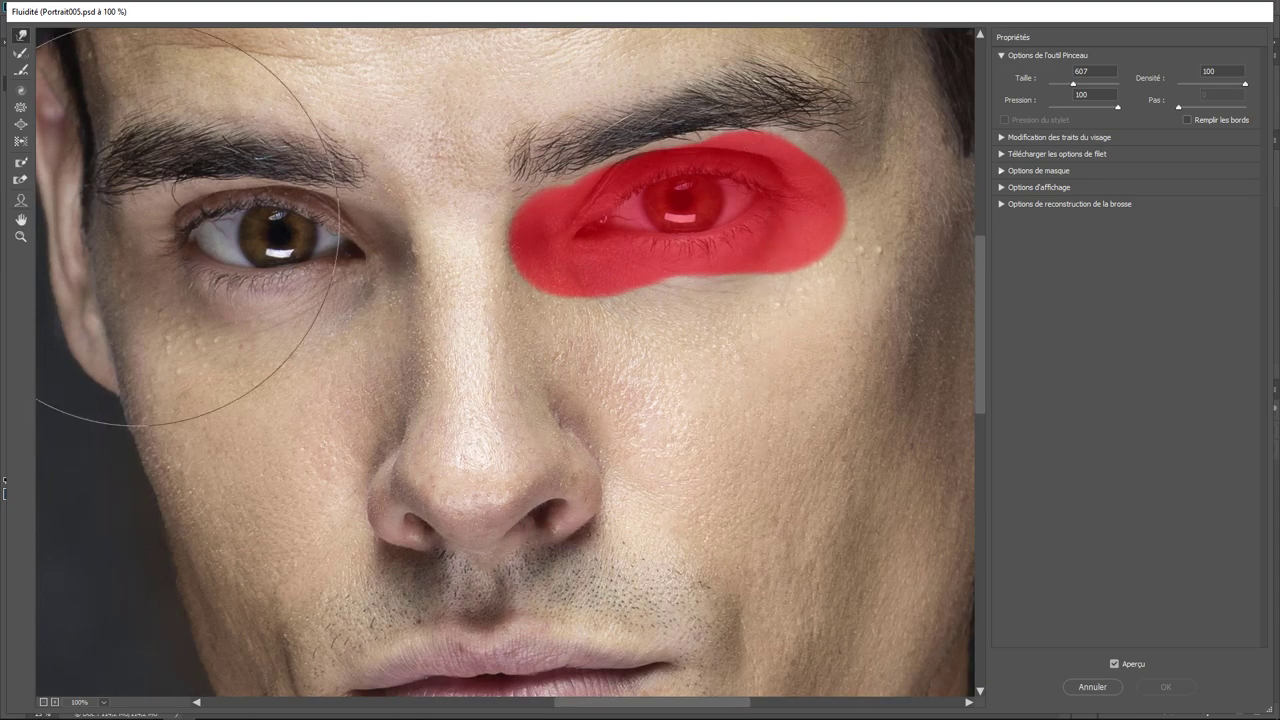
left_click(21, 180)
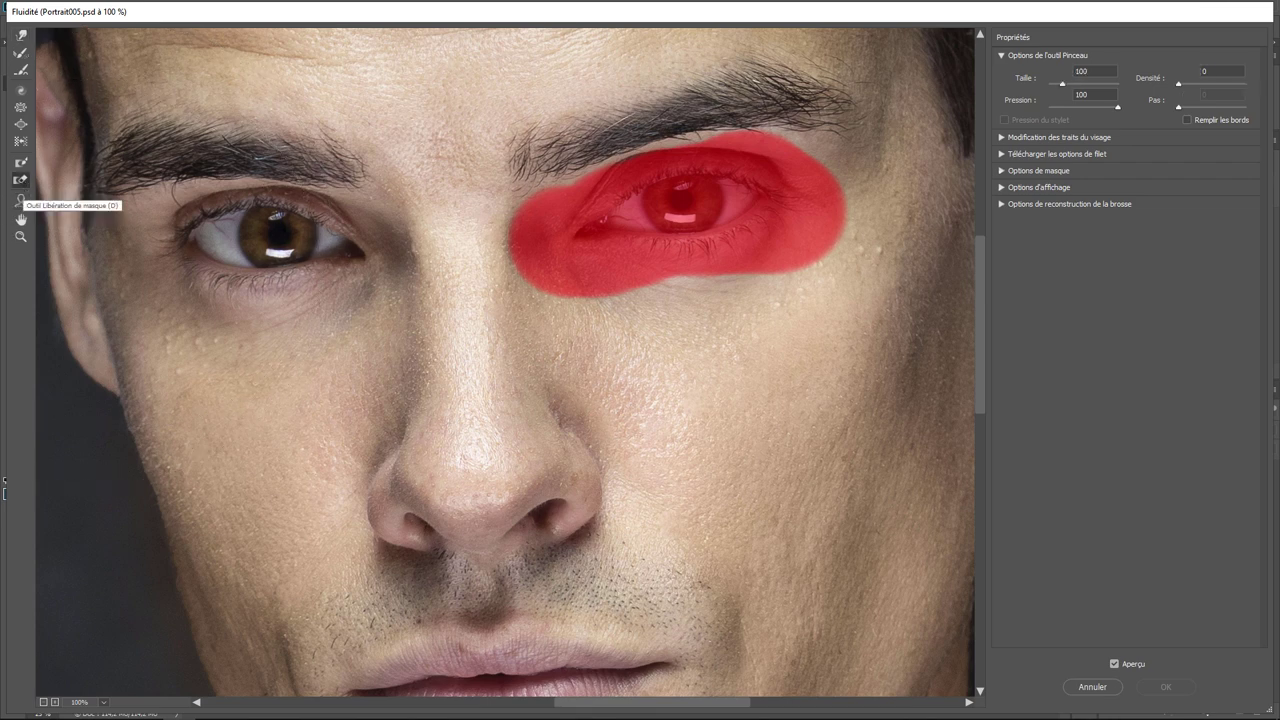
mouse_move(530, 212)
left_mouse_down()
mouse_move(516, 231)
mouse_move(565, 140)
mouse_move(510, 270)
mouse_move(646, 309)
mouse_move(737, 306)
mouse_move(850, 250)
mouse_move(886, 166)
mouse_move(823, 257)
mouse_move(846, 162)
mouse_move(750, 105)
mouse_move(690, 115)
mouse_move(778, 112)
mouse_move(852, 185)
left_mouse_up()
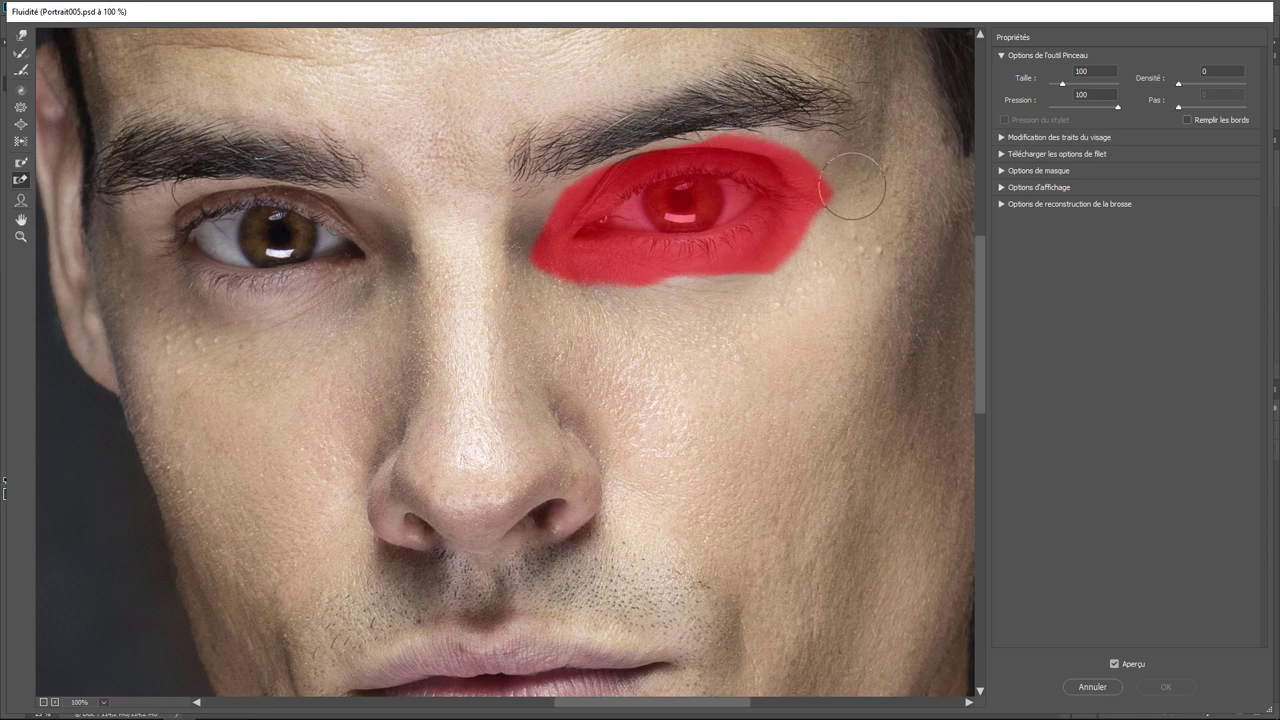
- Reselect Freeze Mask and zoom back out to show the whole portrait
left_click(20, 162)
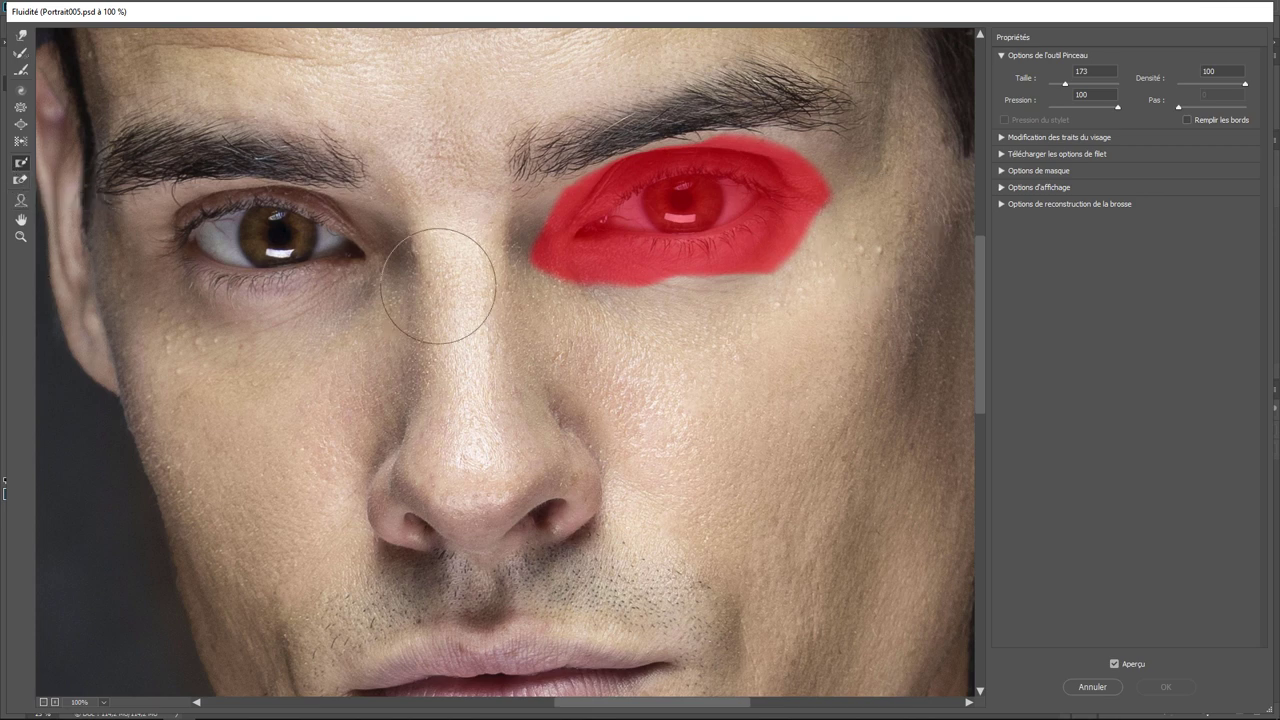
key("ctrl+minus")
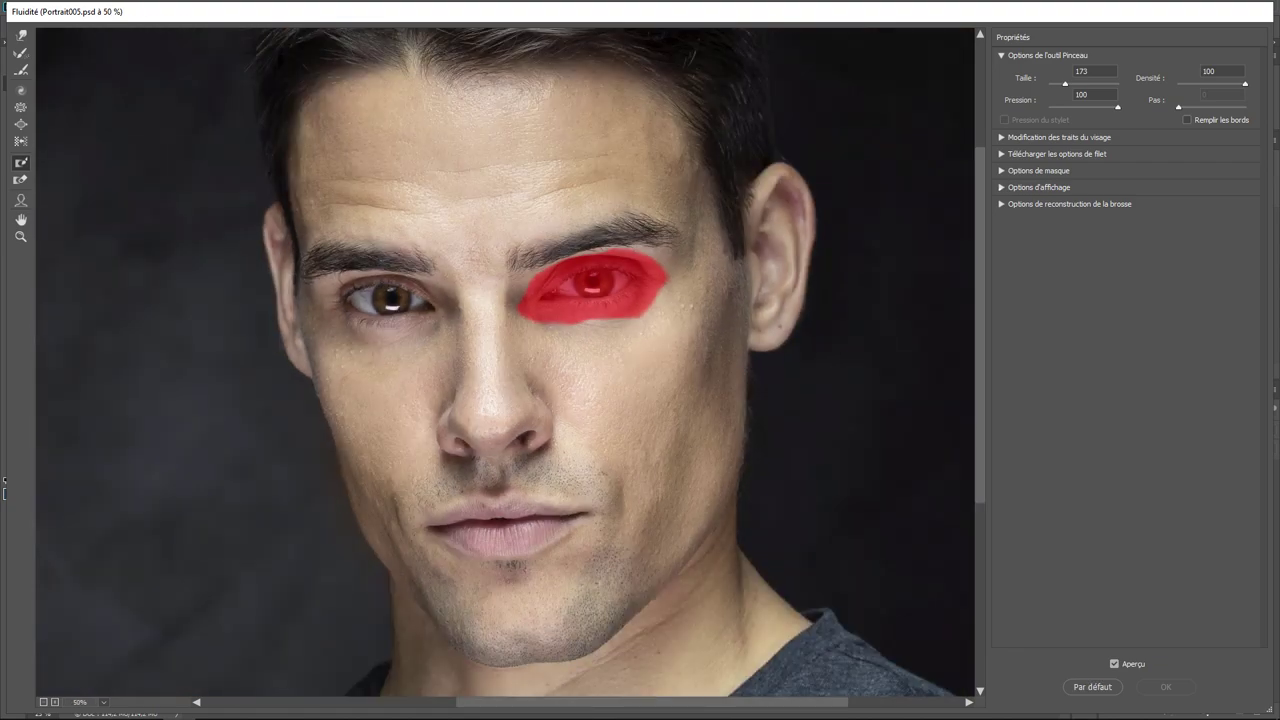
key("ctrl+minus")
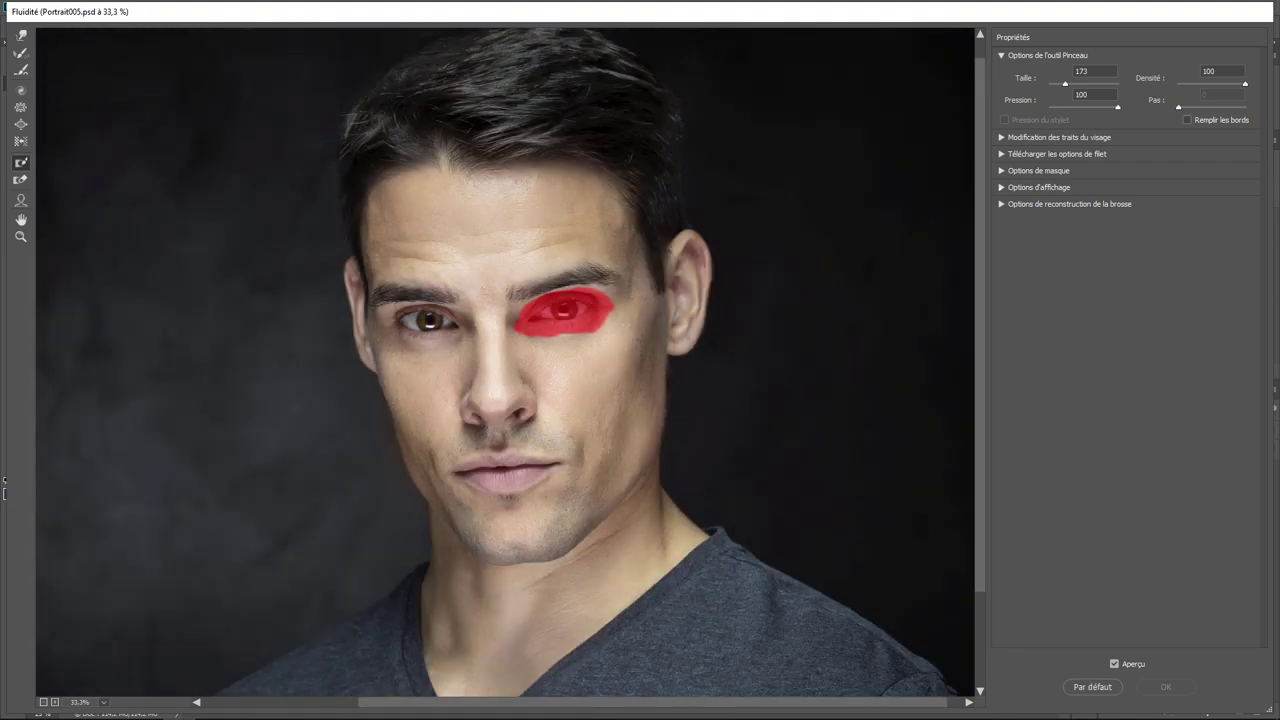
key("ctrl+plus")
key("ctrl+minus")
key("ctrl+plus")
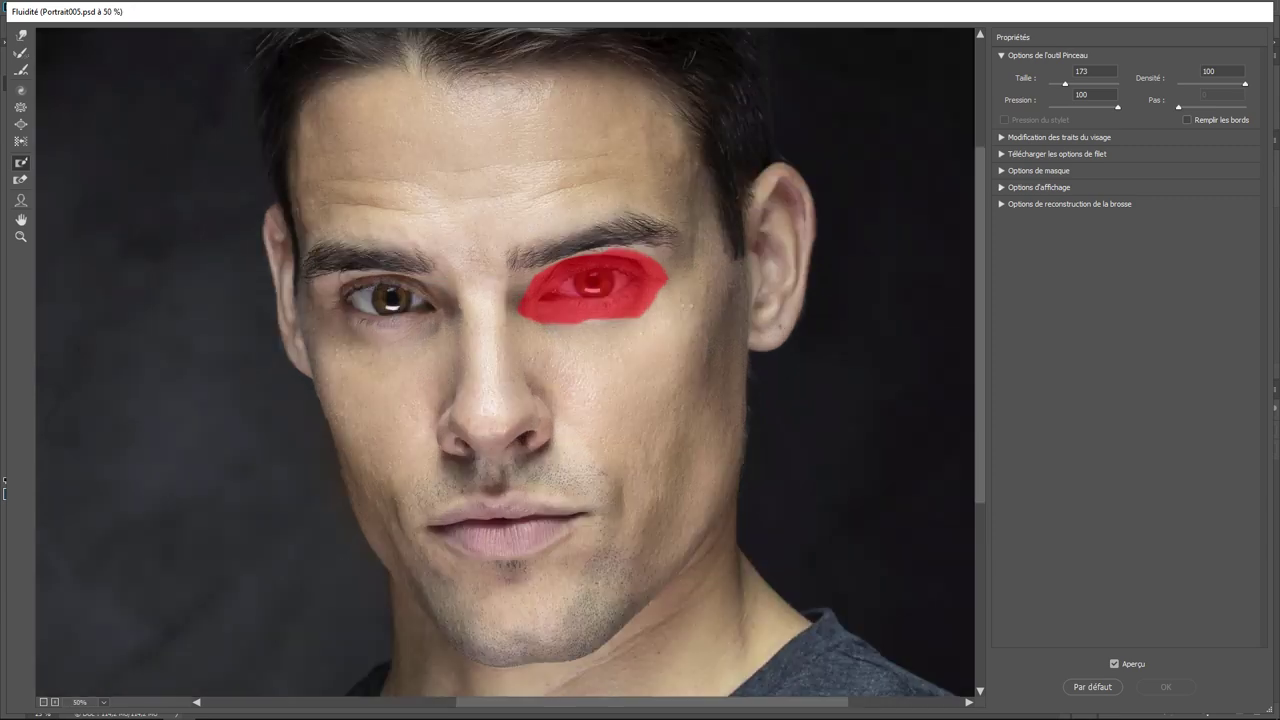
key("ctrl+minus")
key("ctrl+minus")
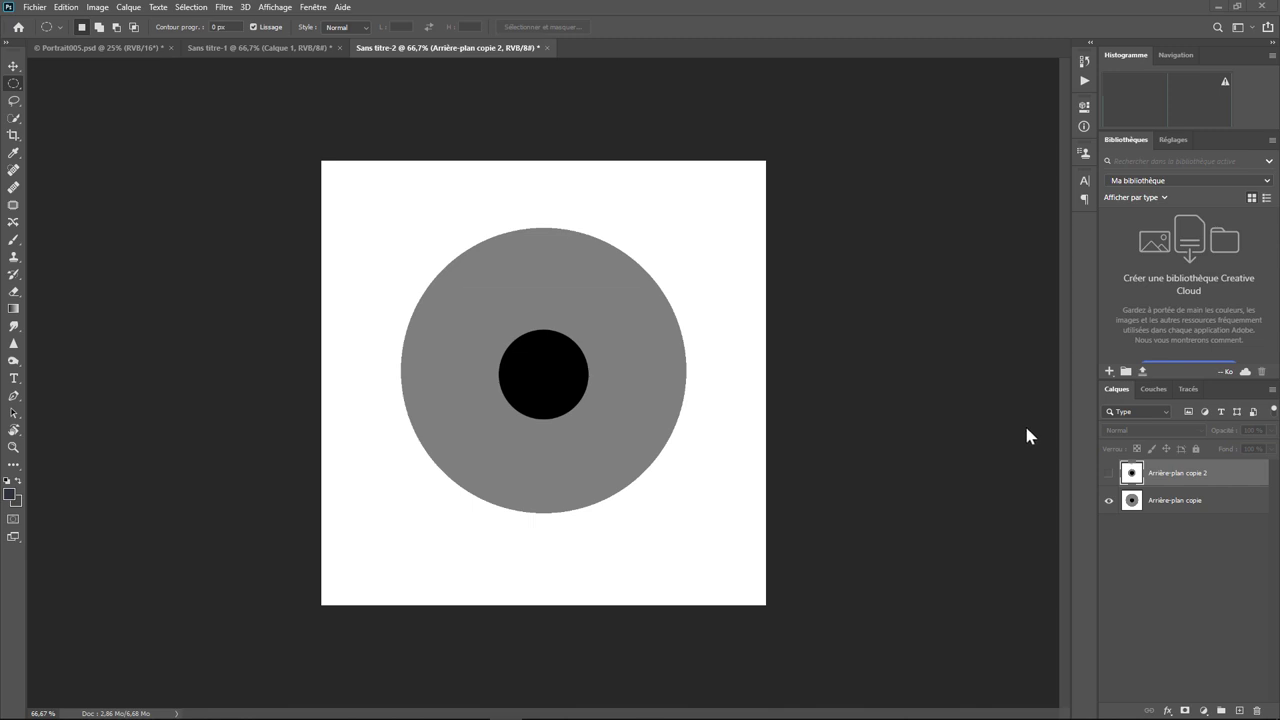
- Compare with Arrière-plan copie 2 shown and hidden, leave it hidden, and select Arrière-plan copie
left_click(1108, 474)
left_click(1108, 475)
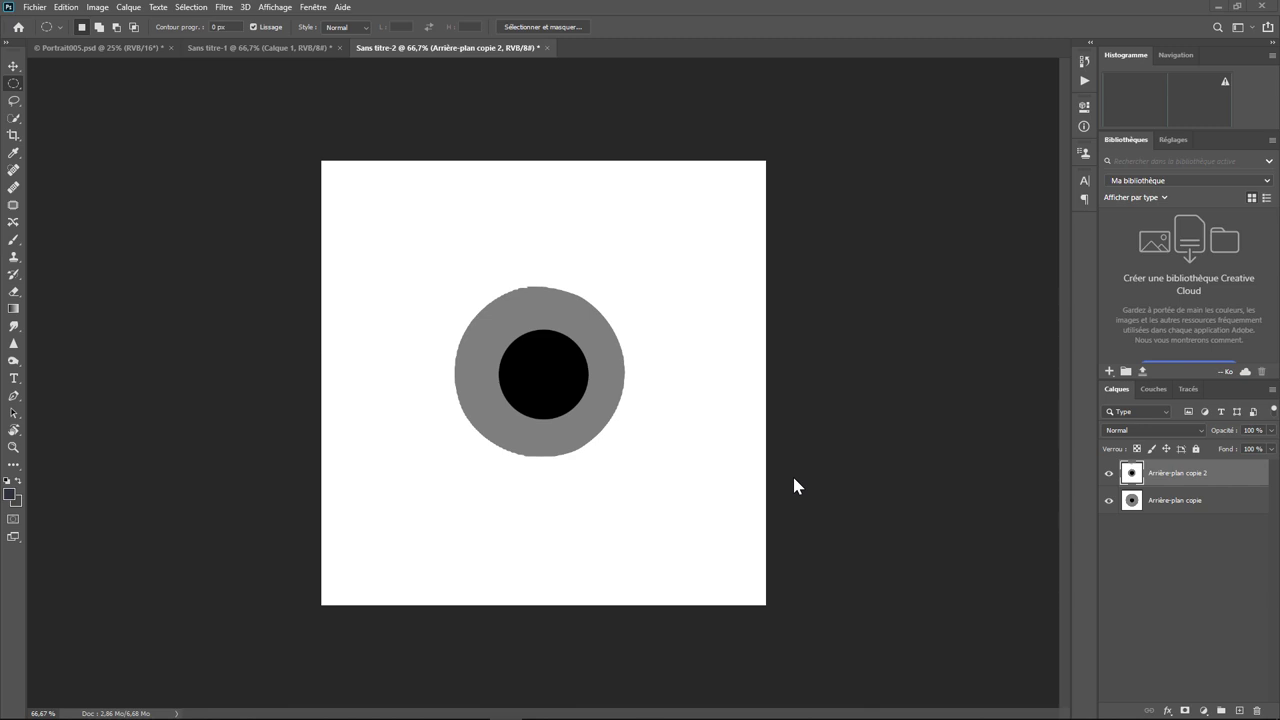
left_click(1109, 474)
left_click(1162, 502)
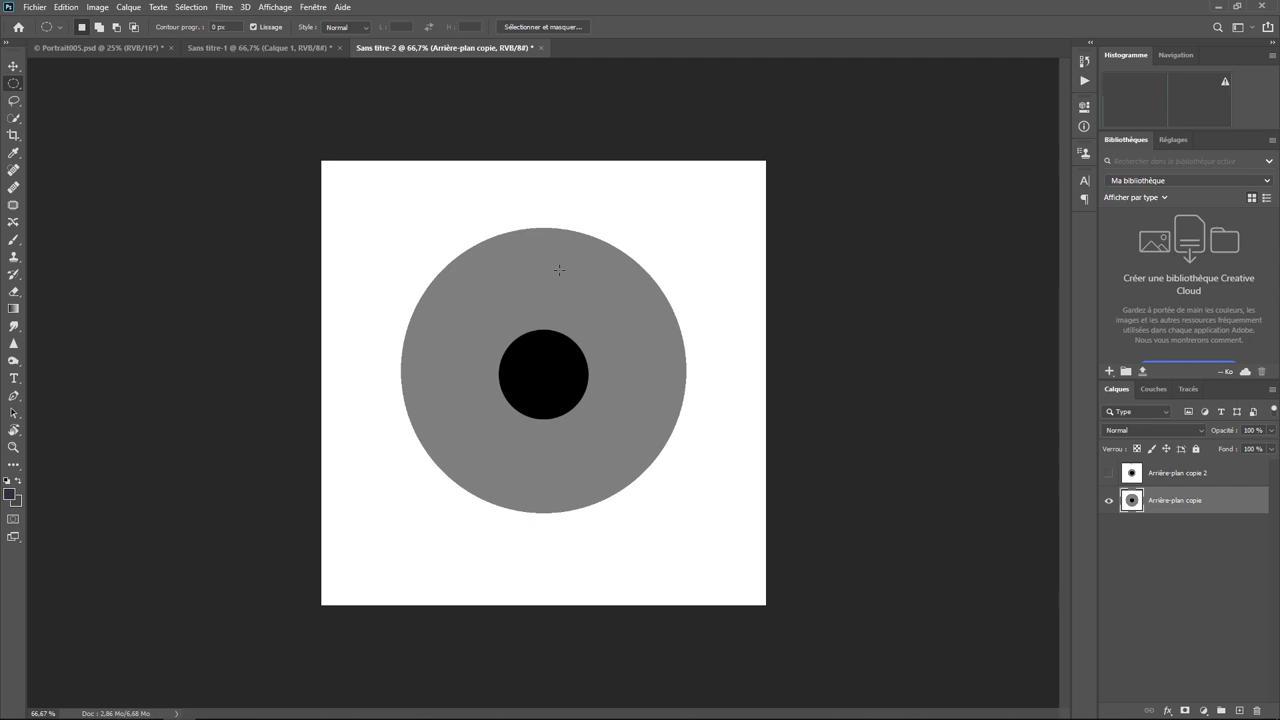
- Open Filtre > Fluidité on the grey circle test image and choose the Freeze Mask tool
left_click(226, 8)
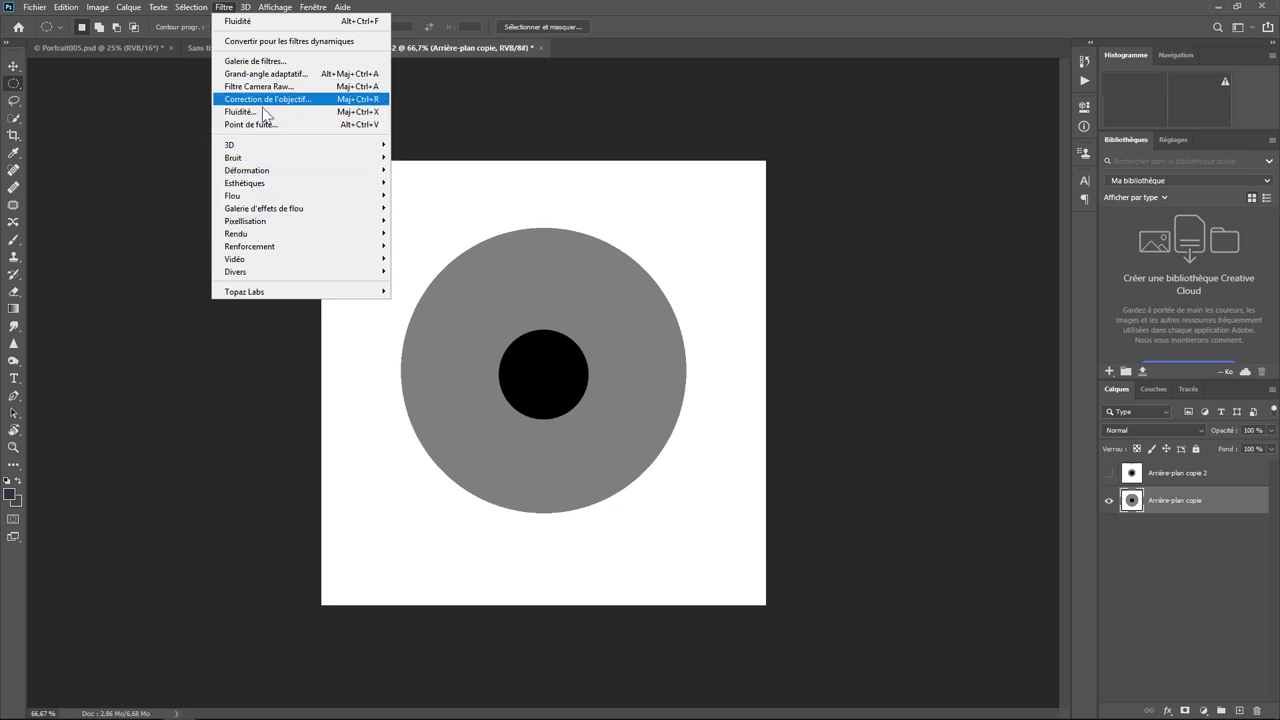
left_click(264, 108)
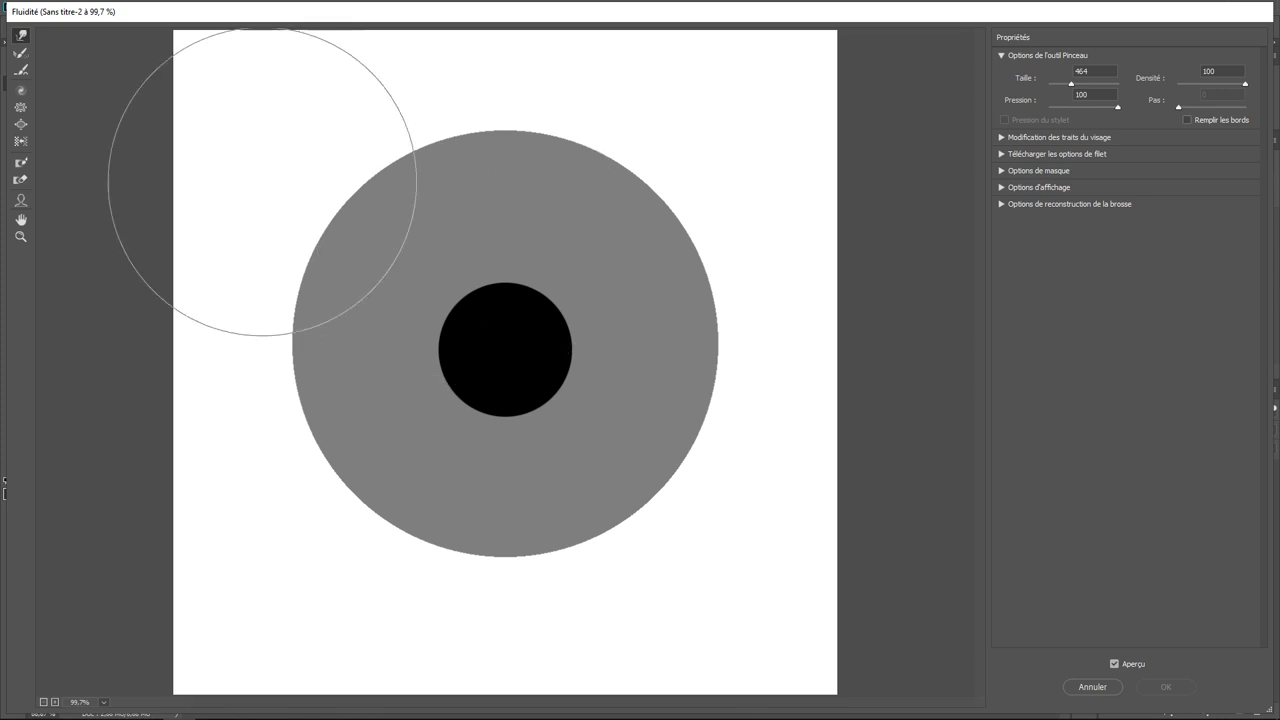
left_click(22, 163)
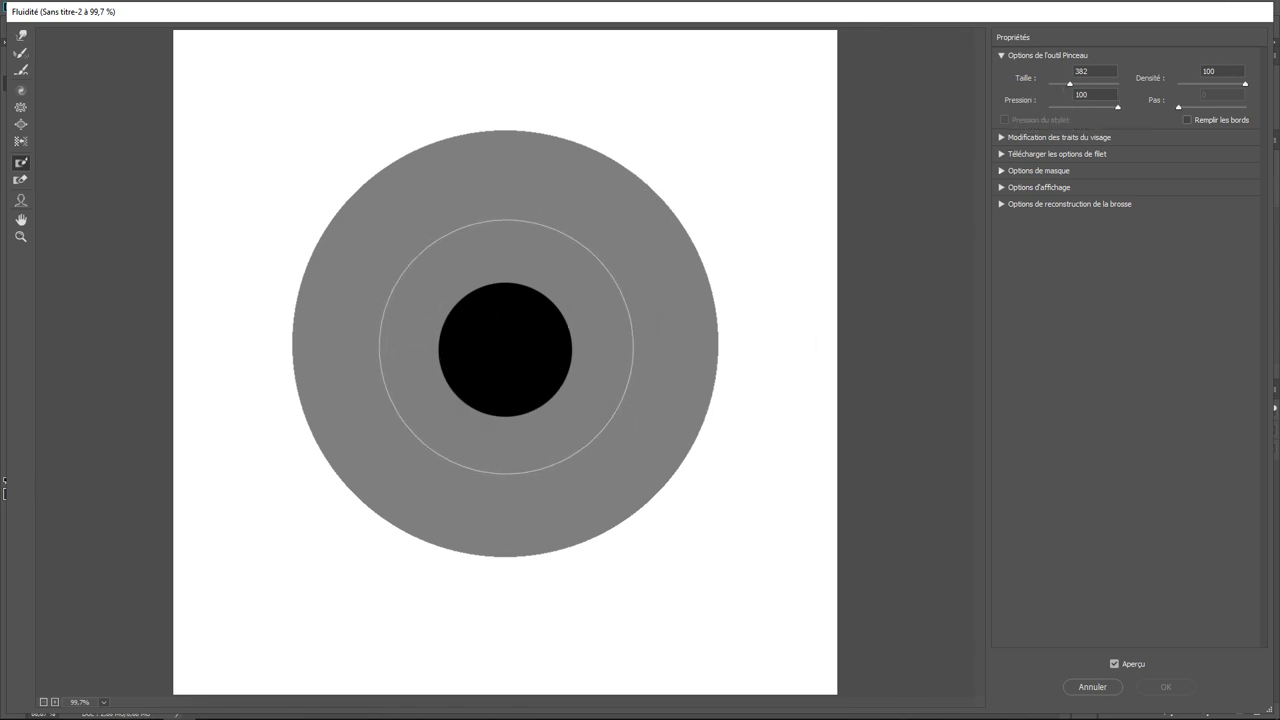
- Freeze the black disc and its inner grey ring with a size-382 mask brush
left_click(507, 345)
left_click_drag(507, 346, 508, 351)
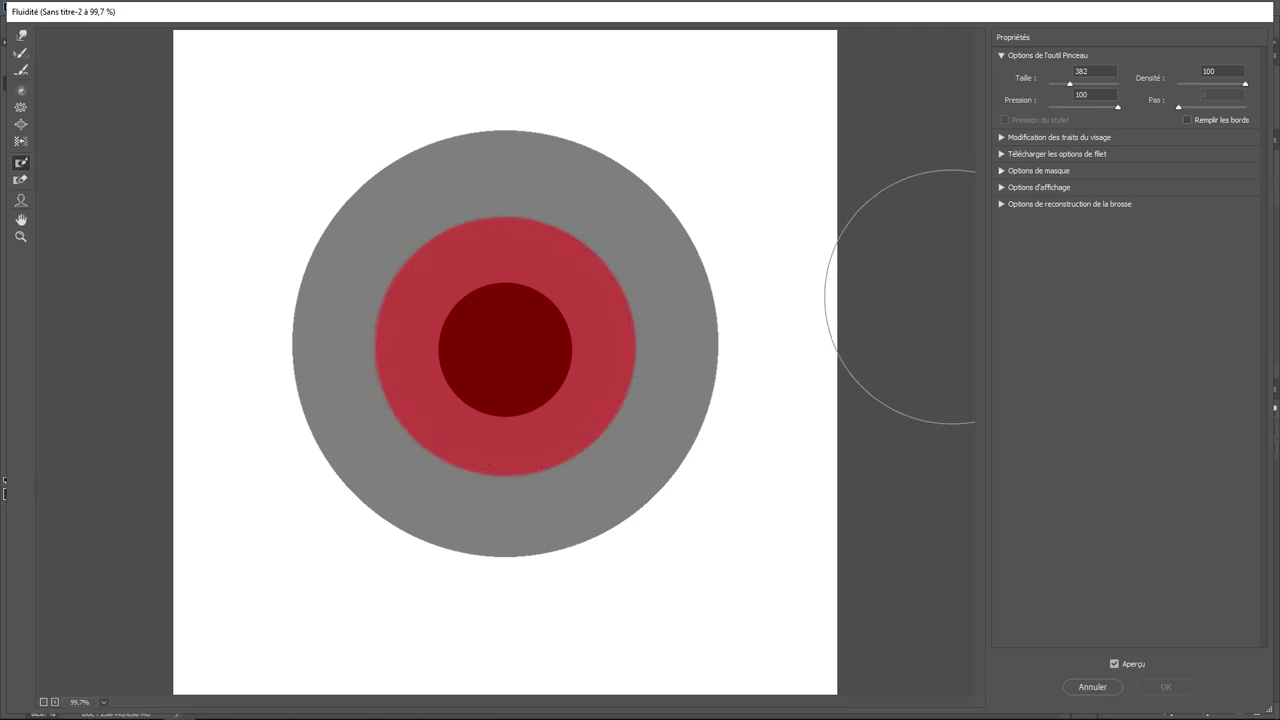
left_click(22, 36)
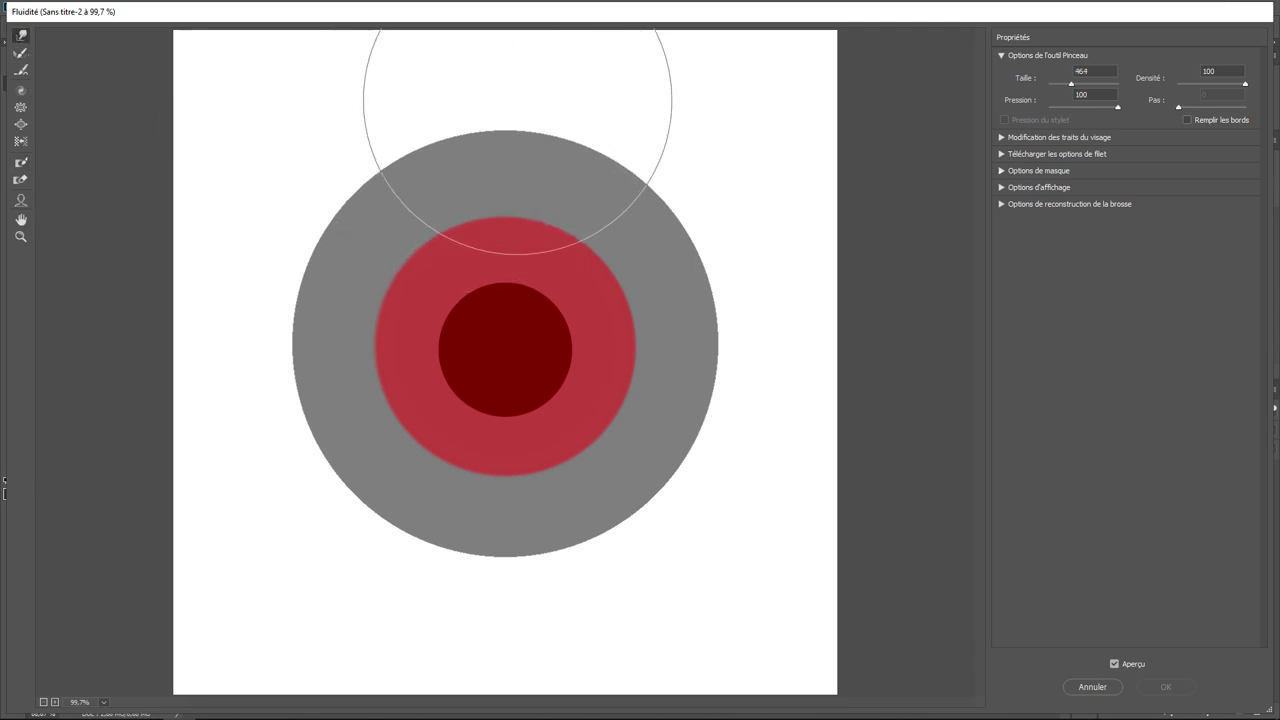
- Forward Warp the grey ring inward from the top, right, bottom and lower-left at size 464
left_click_drag(517, 98, 517, 200)
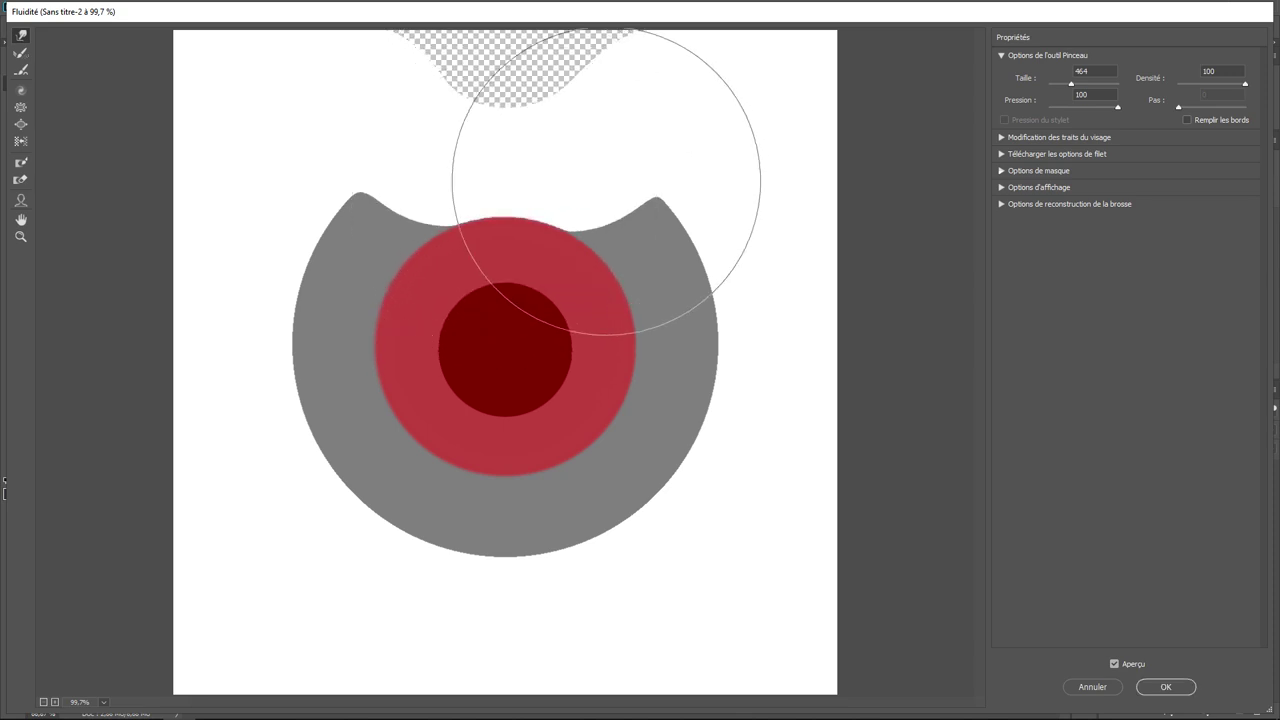
mouse_move(729, 157)
left_mouse_down()
mouse_move(589, 223)
mouse_move(607, 235)
left_mouse_up()
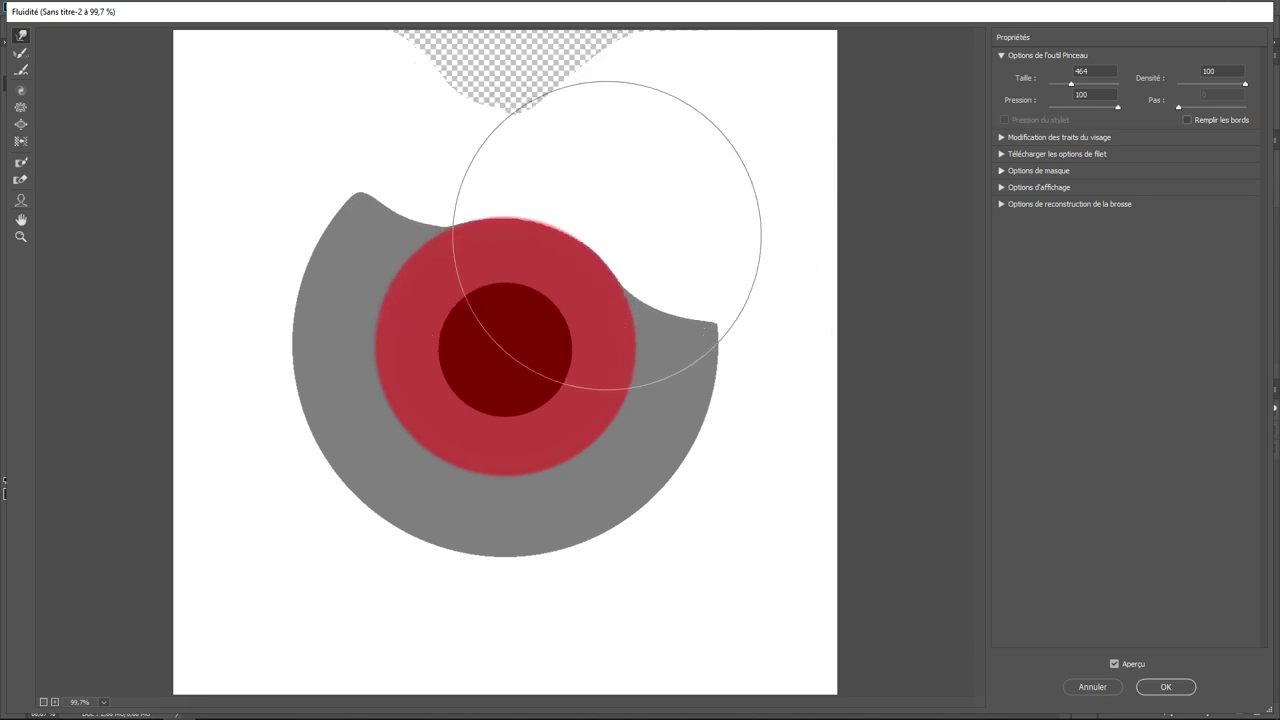
mouse_move(749, 380)
left_mouse_down()
mouse_move(657, 371)
mouse_move(623, 347)
left_mouse_up()
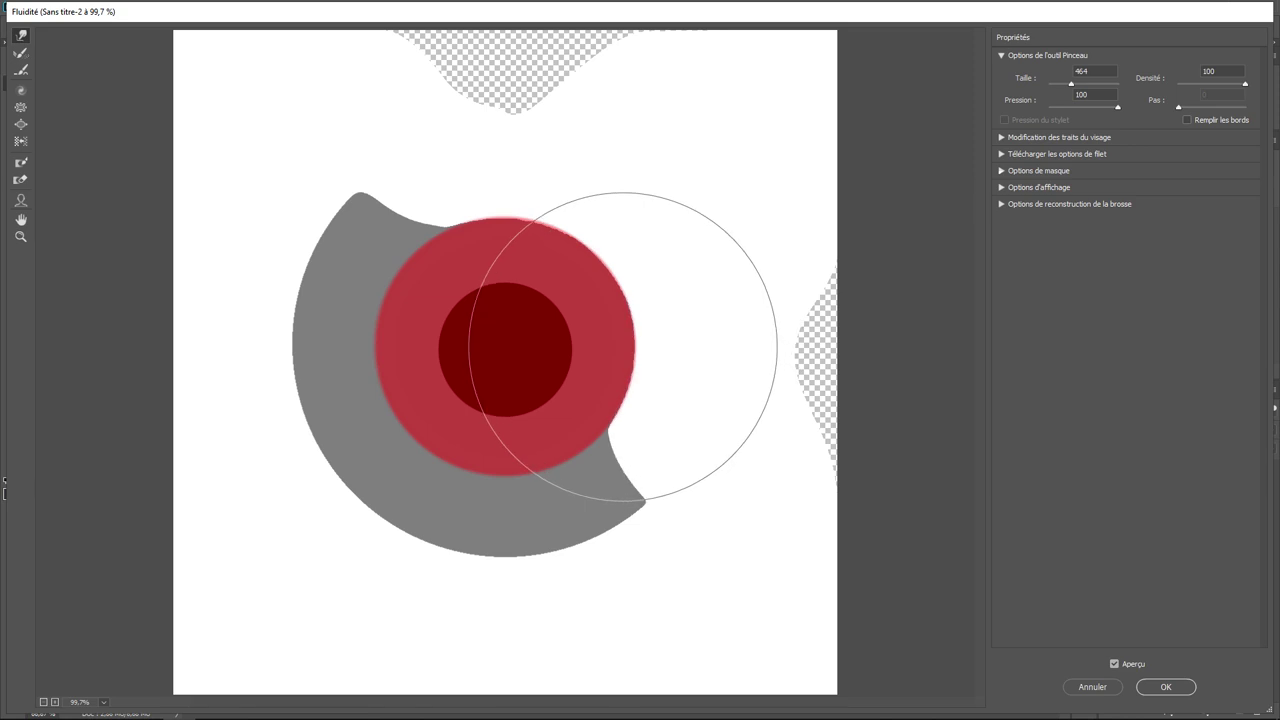
left_click_drag(623, 529, 562, 416)
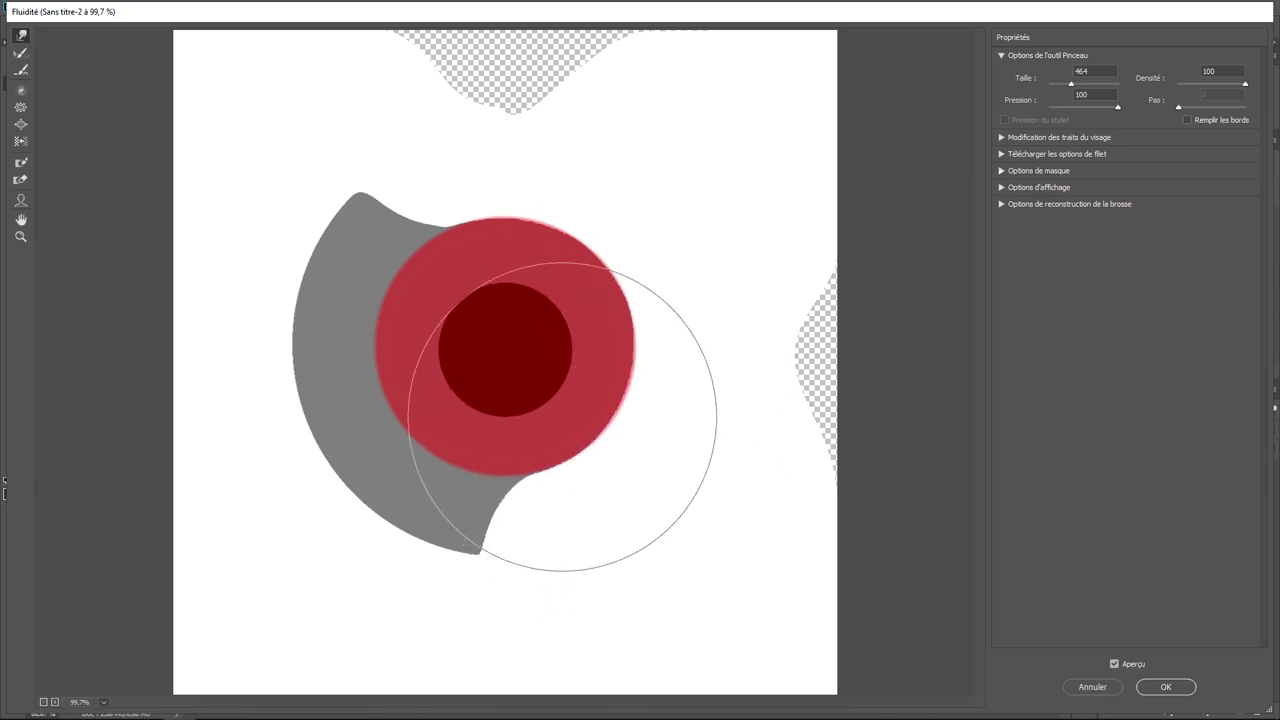
mouse_move(471, 500)
left_mouse_down()
mouse_move(511, 529)
mouse_move(499, 383)
left_mouse_up()
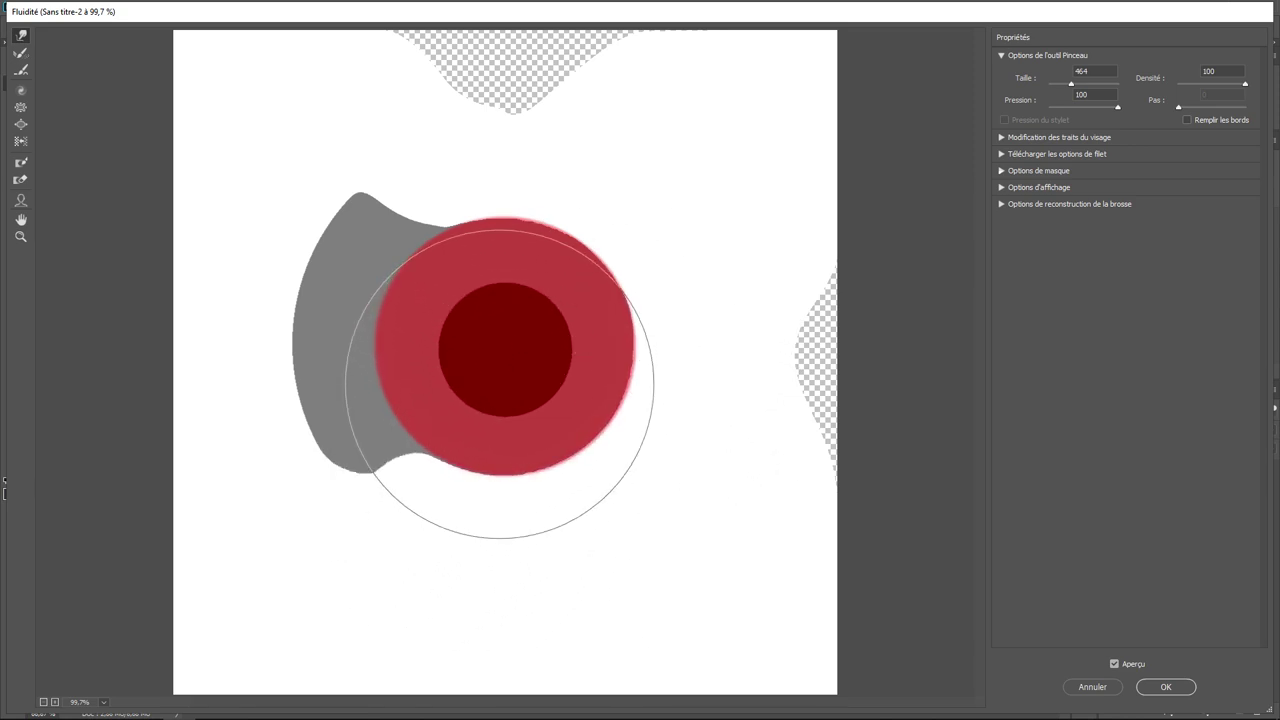
mouse_move(389, 406)
left_mouse_down()
mouse_move(417, 400)
mouse_move(474, 349)
mouse_move(411, 263)
mouse_move(469, 283)
mouse_move(374, 225)
mouse_move(428, 263)
left_mouse_up()
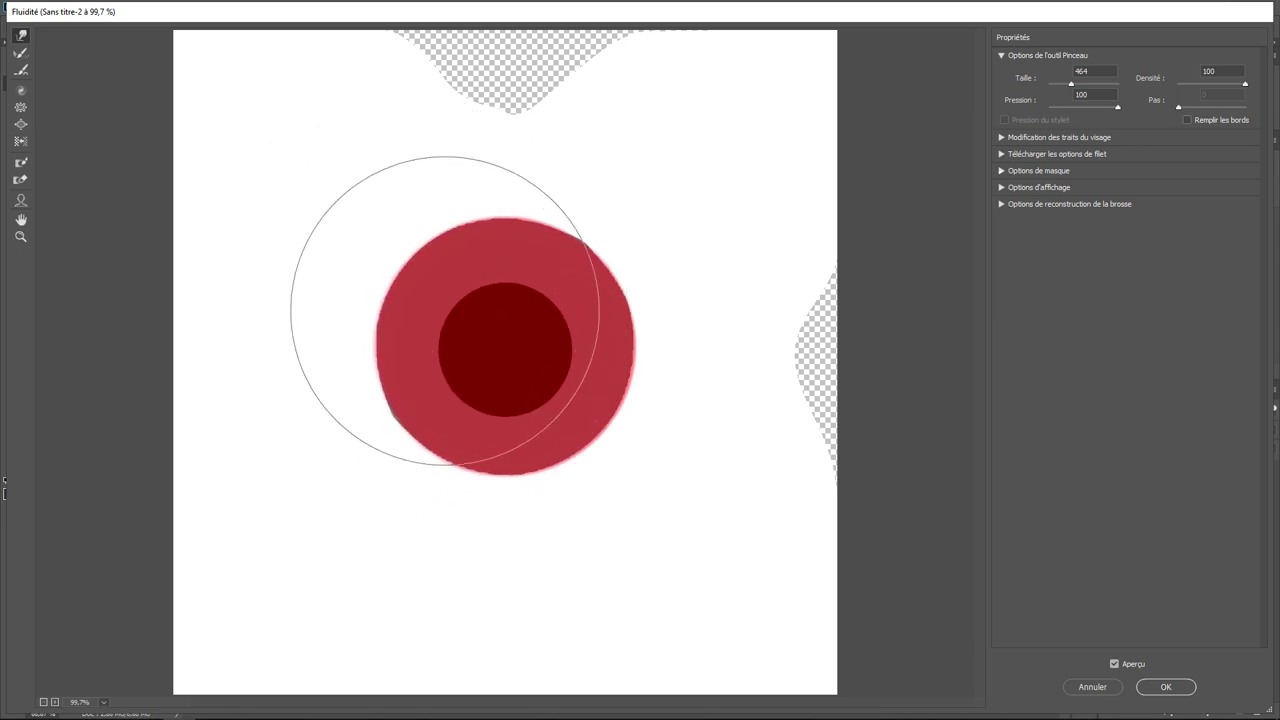
- Apply the Liquify warp on the square copy with OK
left_click(1165, 687)
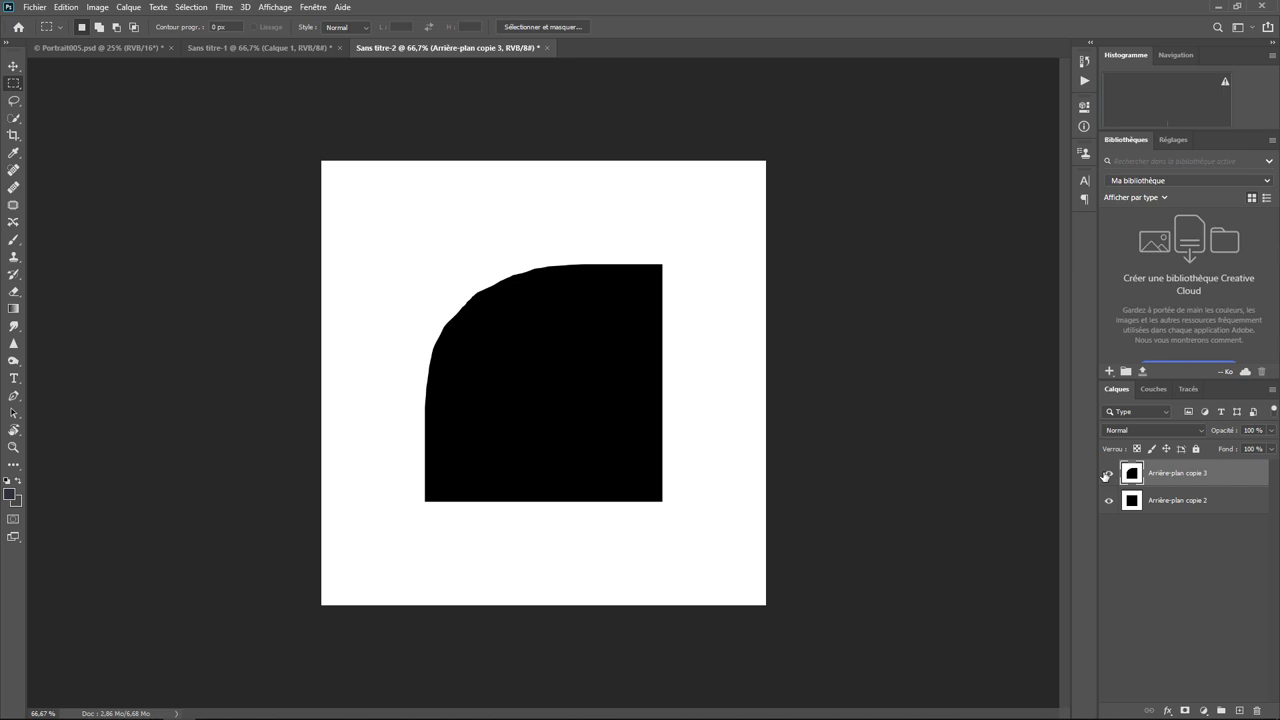
- Hide the warped copy, select Arrière-plan copie 2 and open Filtre > Fluidité on it
left_click(1109, 476)
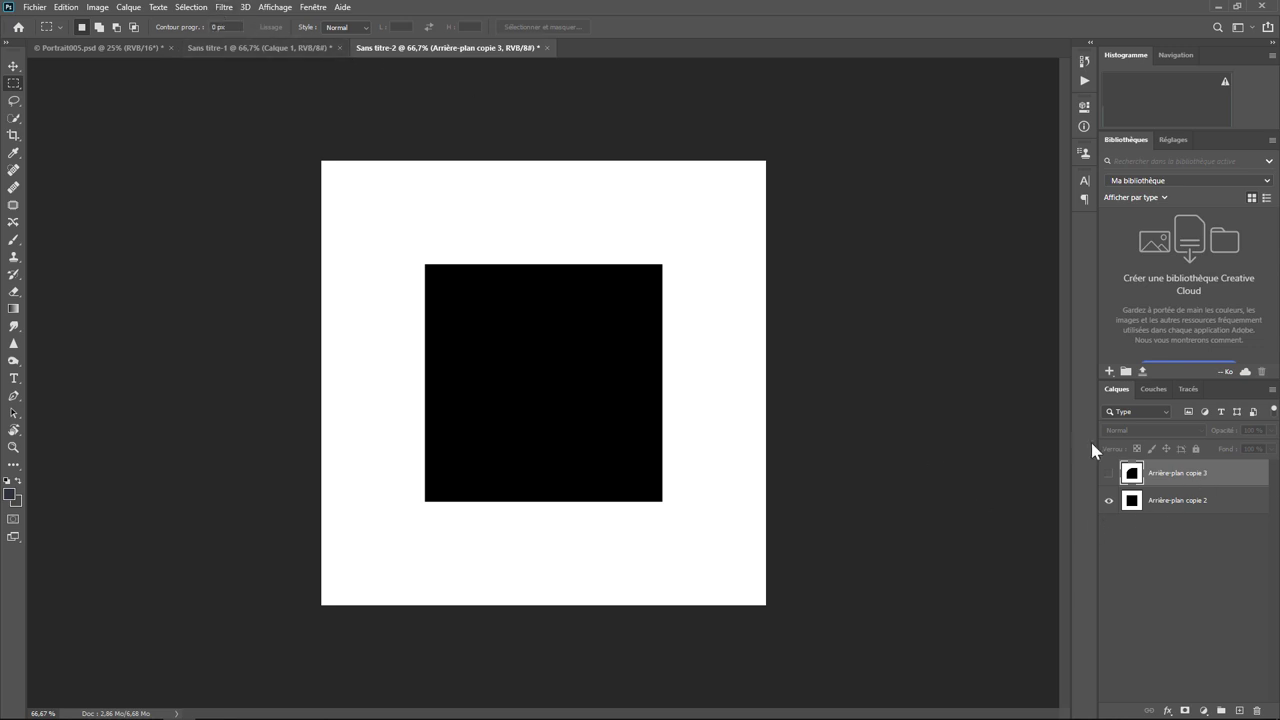
left_click(1176, 503)
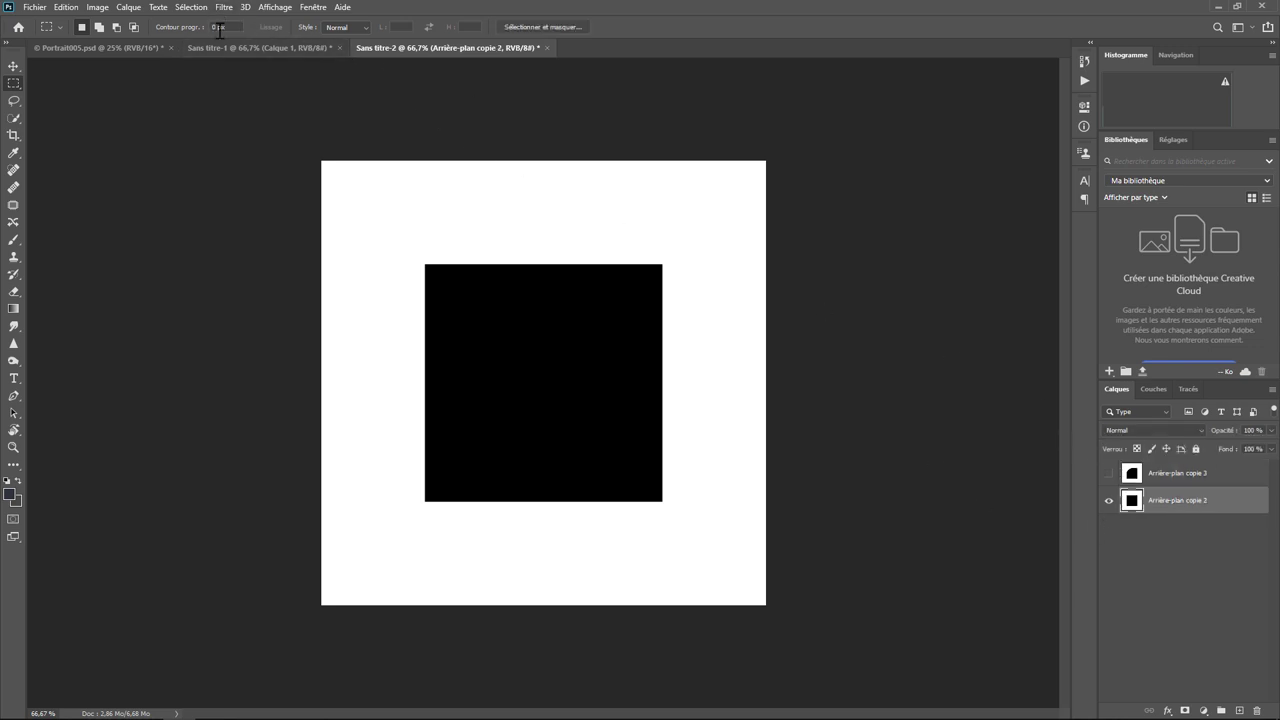
left_click(222, 8)
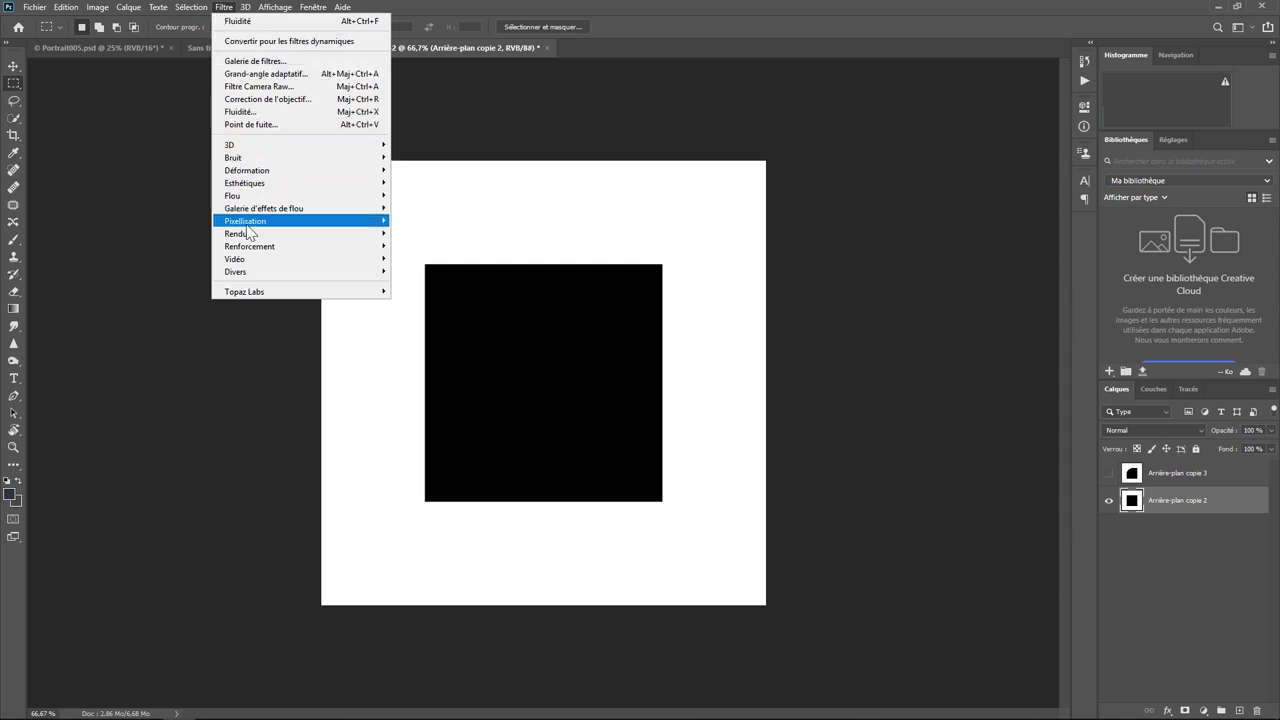
left_click(248, 113)
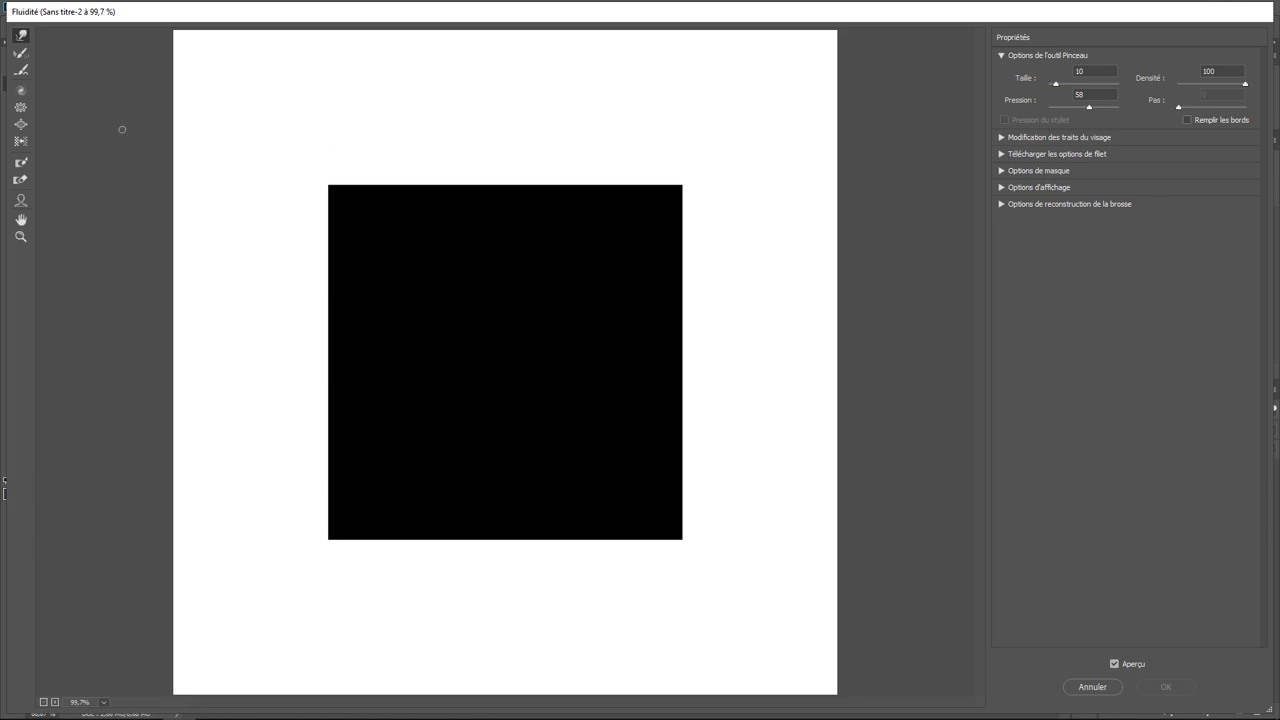
left_click(20, 107)
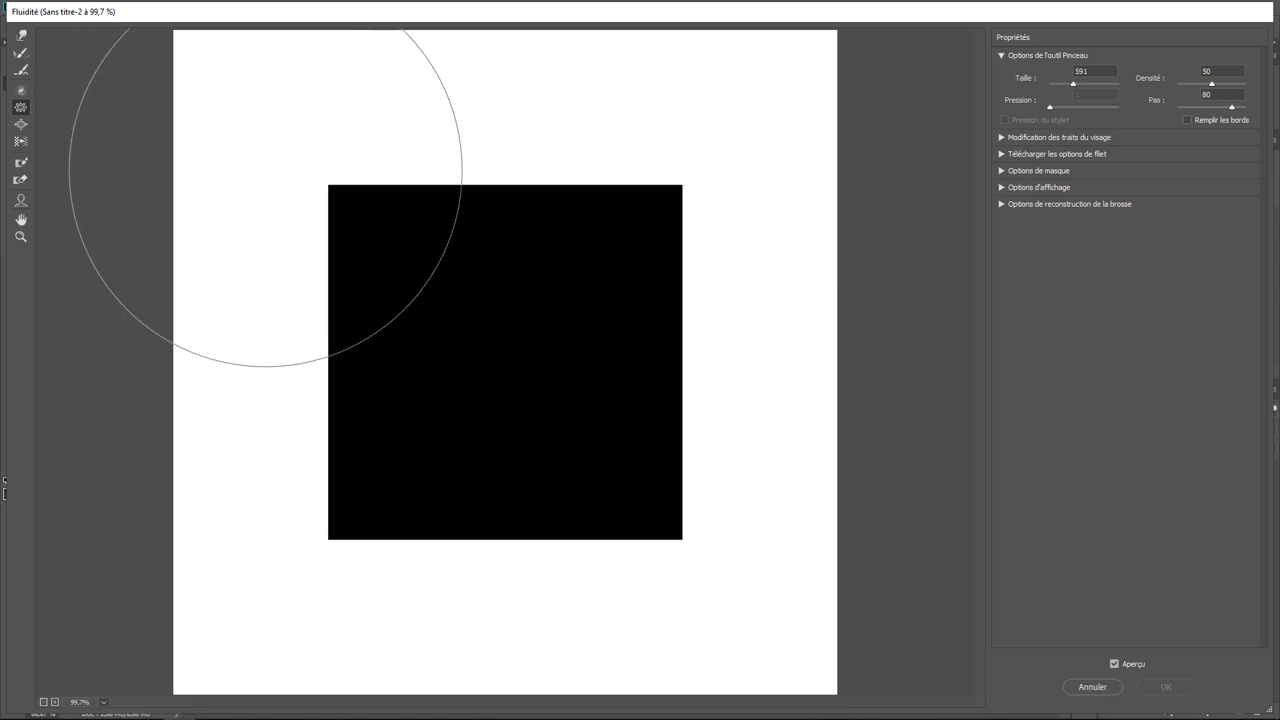
left_click_drag(375, 215, 376, 218)
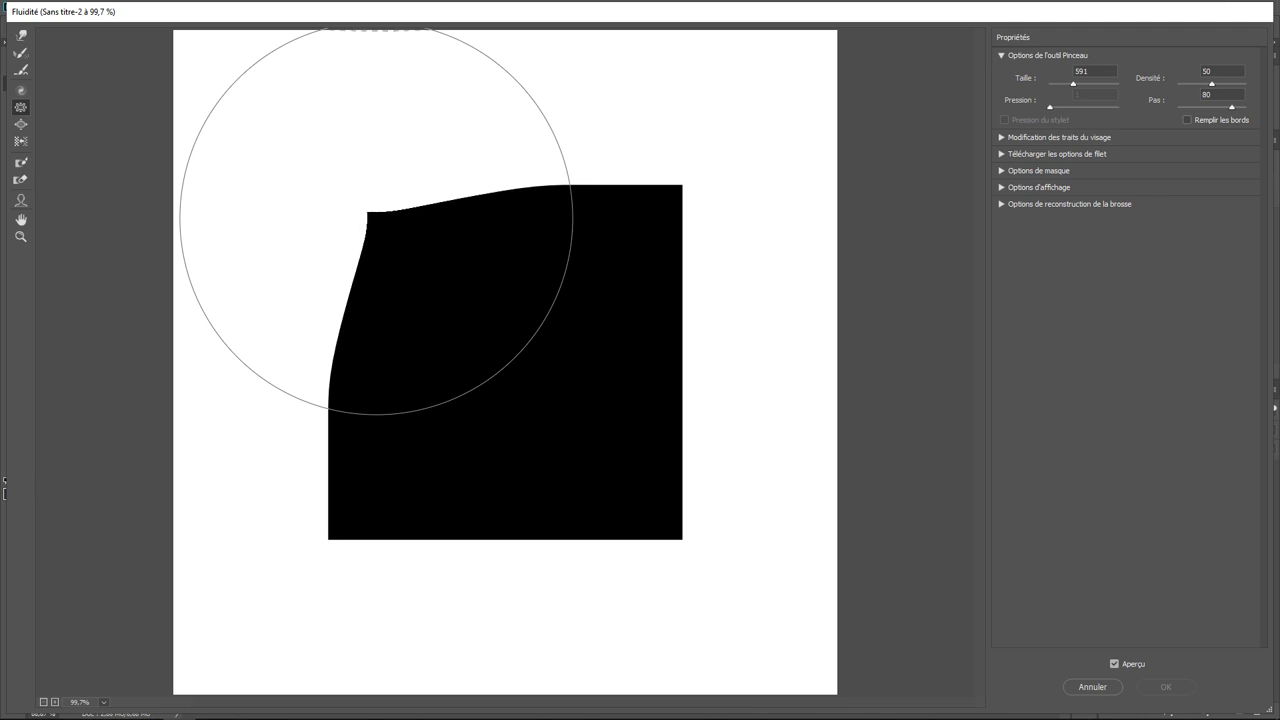
left_click_drag(376, 219, 379, 216)
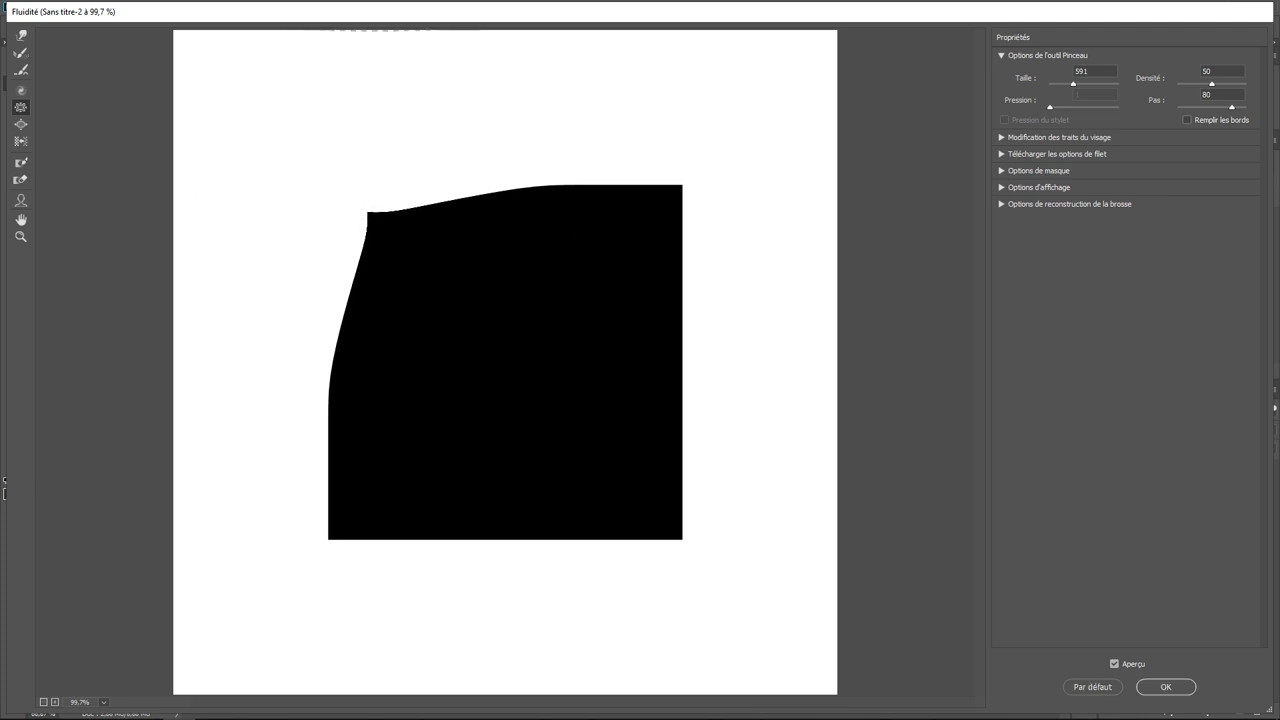
left_click(1092, 687, "alt")
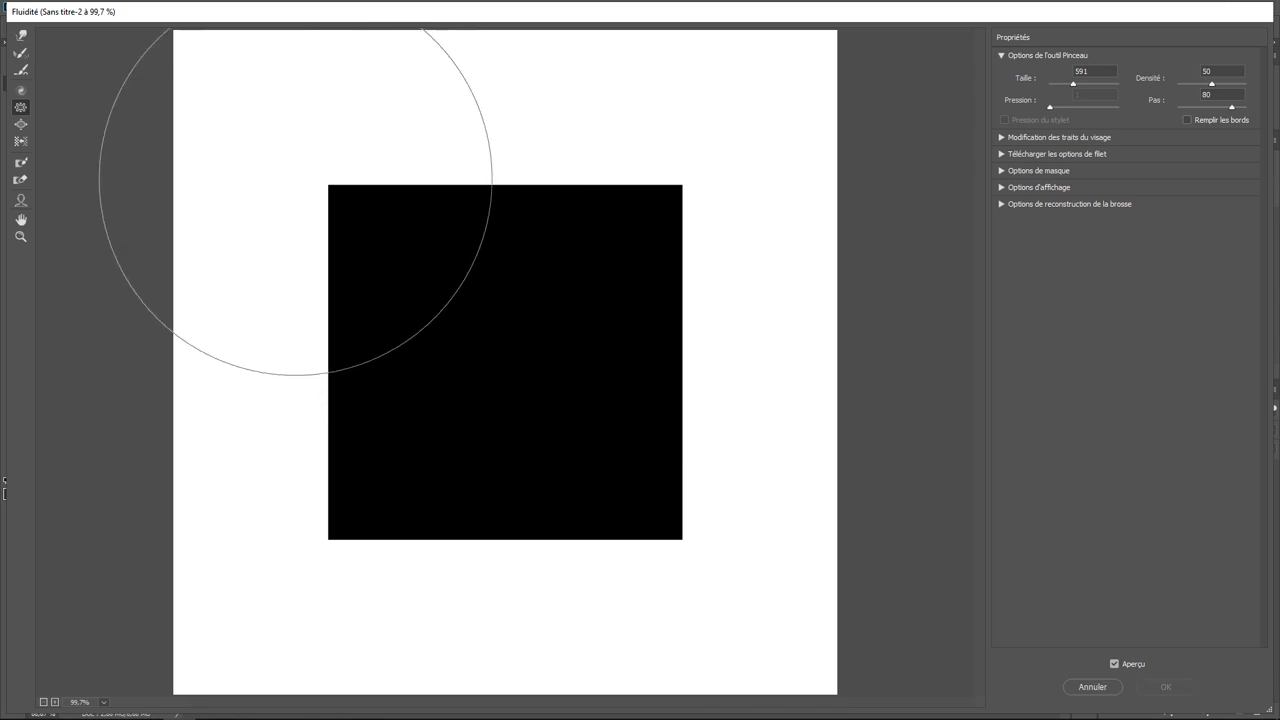
left_click(20, 91)
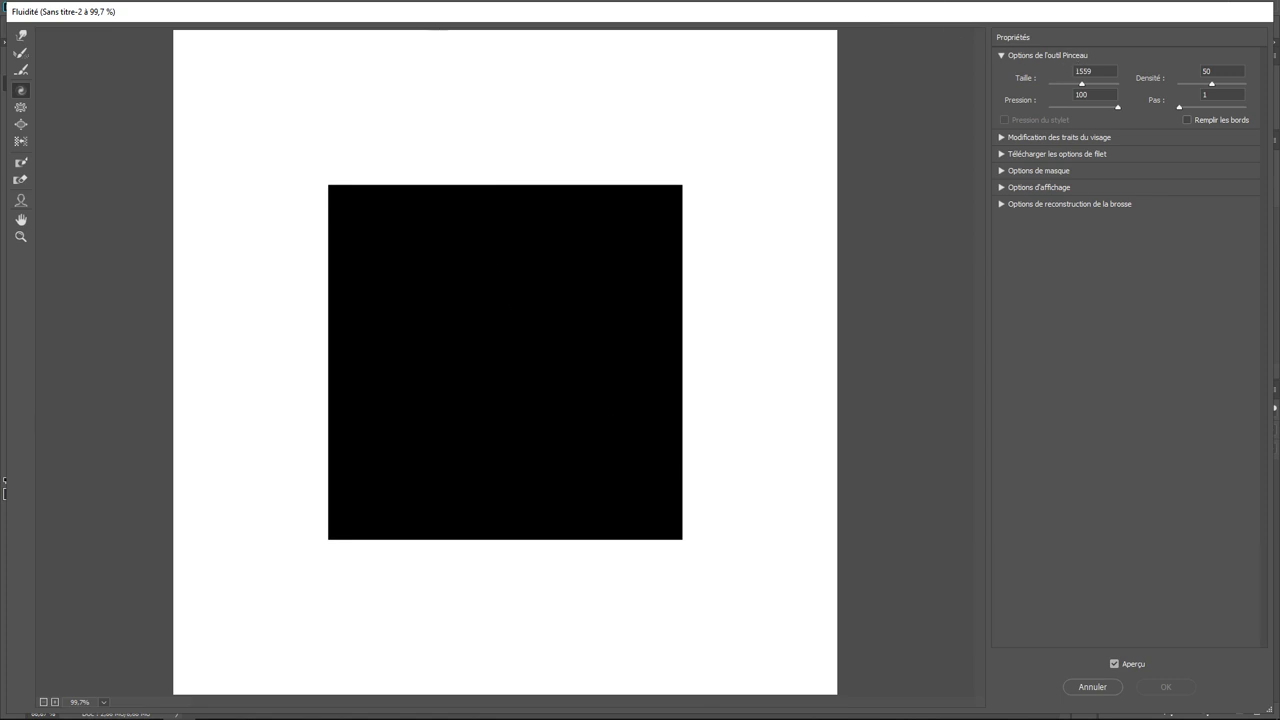
left_click_drag(1082, 86, 1074, 89)
left_click_drag(336, 205, 386, 214)
key("ctrl+alt+z")
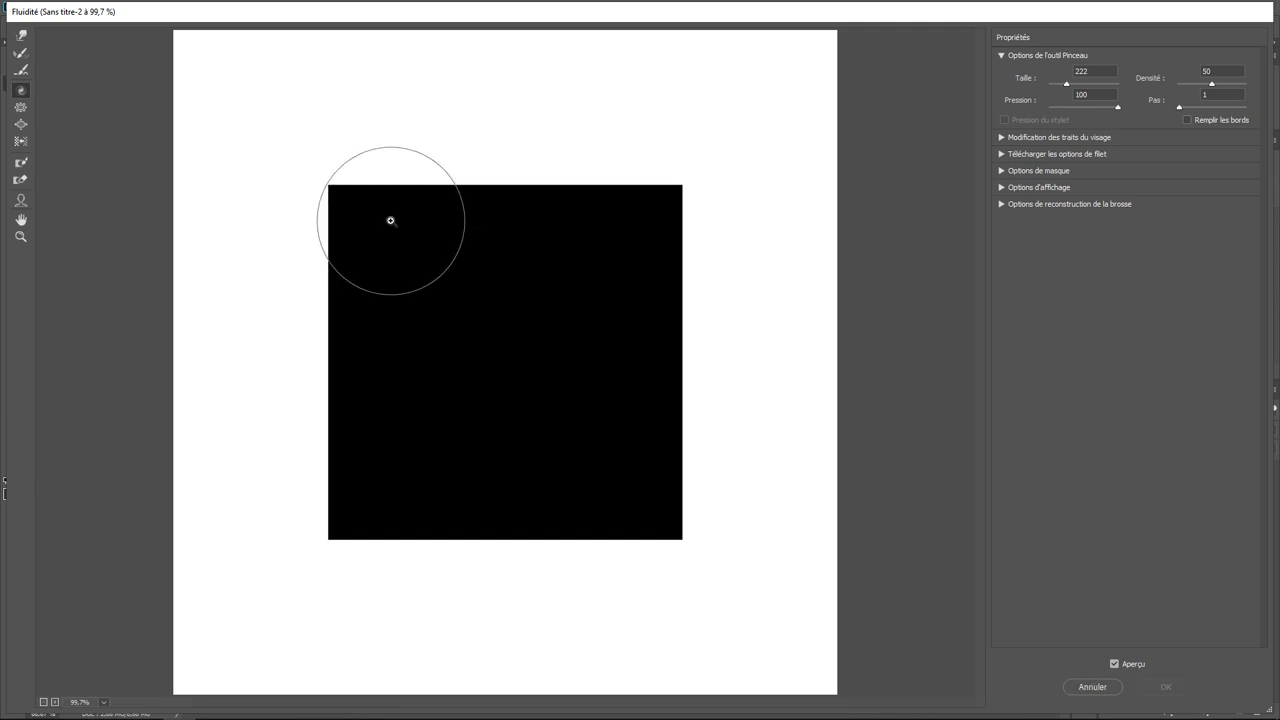
- Forward Warp the square's top-left corner inward into a curve, reducing brush size to 98
left_click(26, 35)
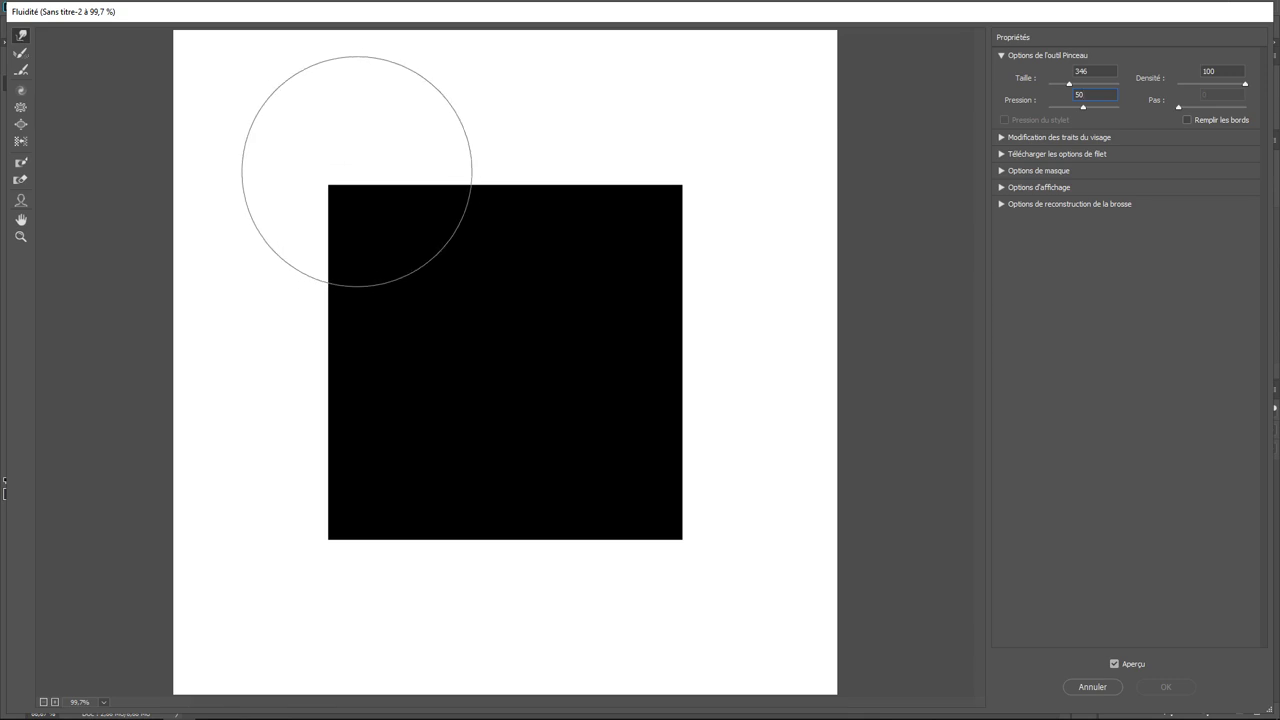
mouse_move(329, 176)
left_mouse_down()
mouse_move(346, 186)
mouse_move(329, 169)
mouse_move(340, 160)
mouse_move(317, 229)
mouse_move(334, 236)
mouse_move(334, 220)
mouse_move(380, 189)
mouse_move(391, 200)
mouse_move(334, 177)
mouse_move(397, 197)
mouse_move(386, 188)
left_mouse_up()
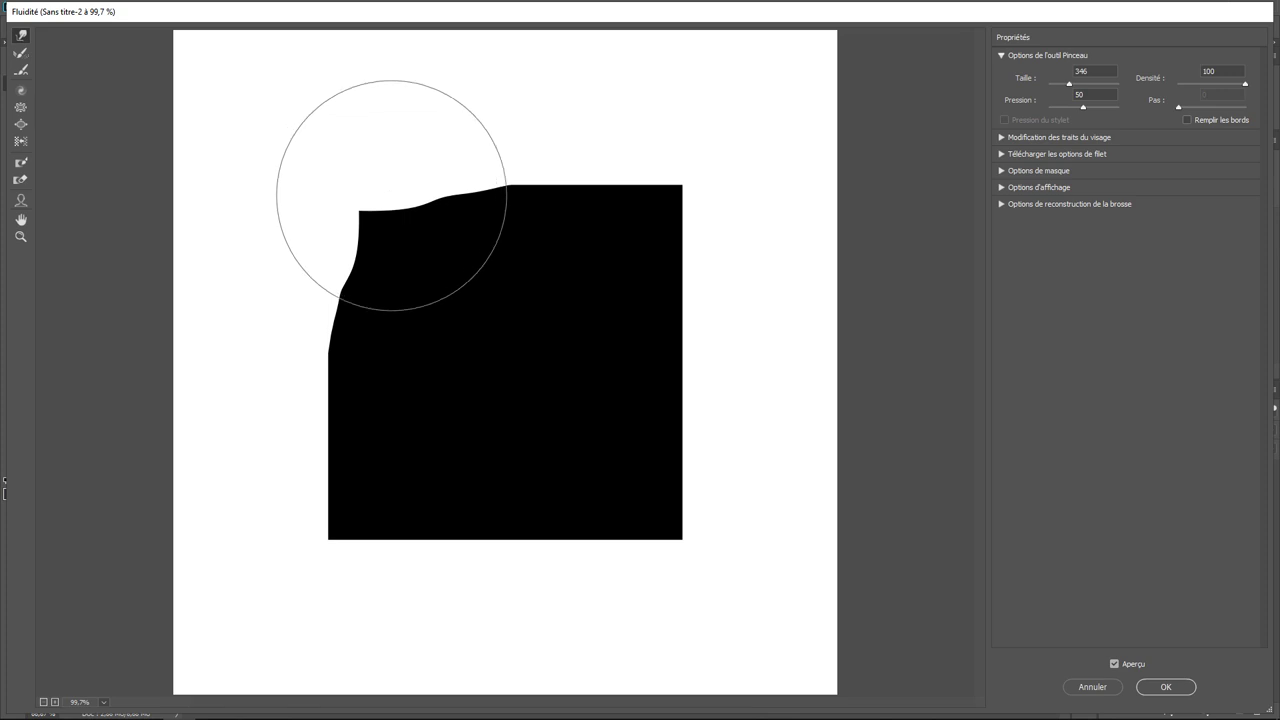
left_click_drag(1069, 85, 1062, 85)
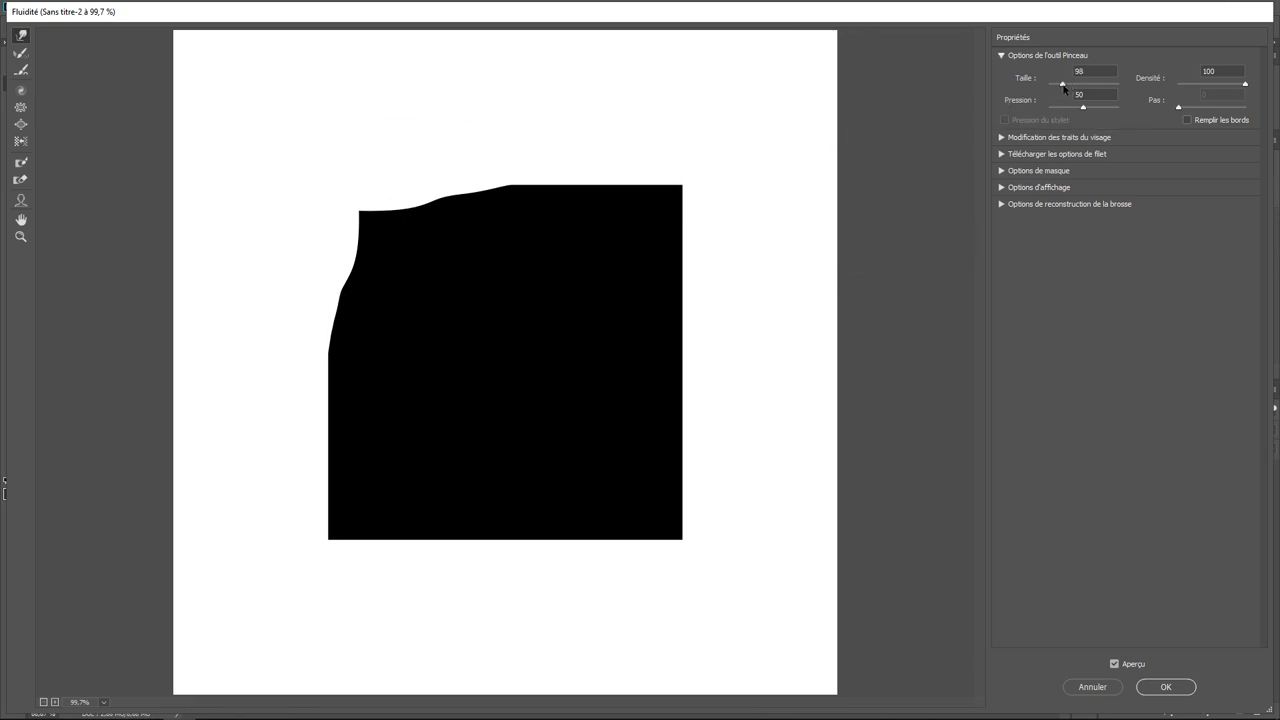
mouse_move(358, 215)
left_mouse_down()
mouse_move(380, 229)
mouse_move(363, 206)
mouse_move(395, 212)
mouse_move(423, 191)
mouse_move(514, 180)
left_mouse_up()
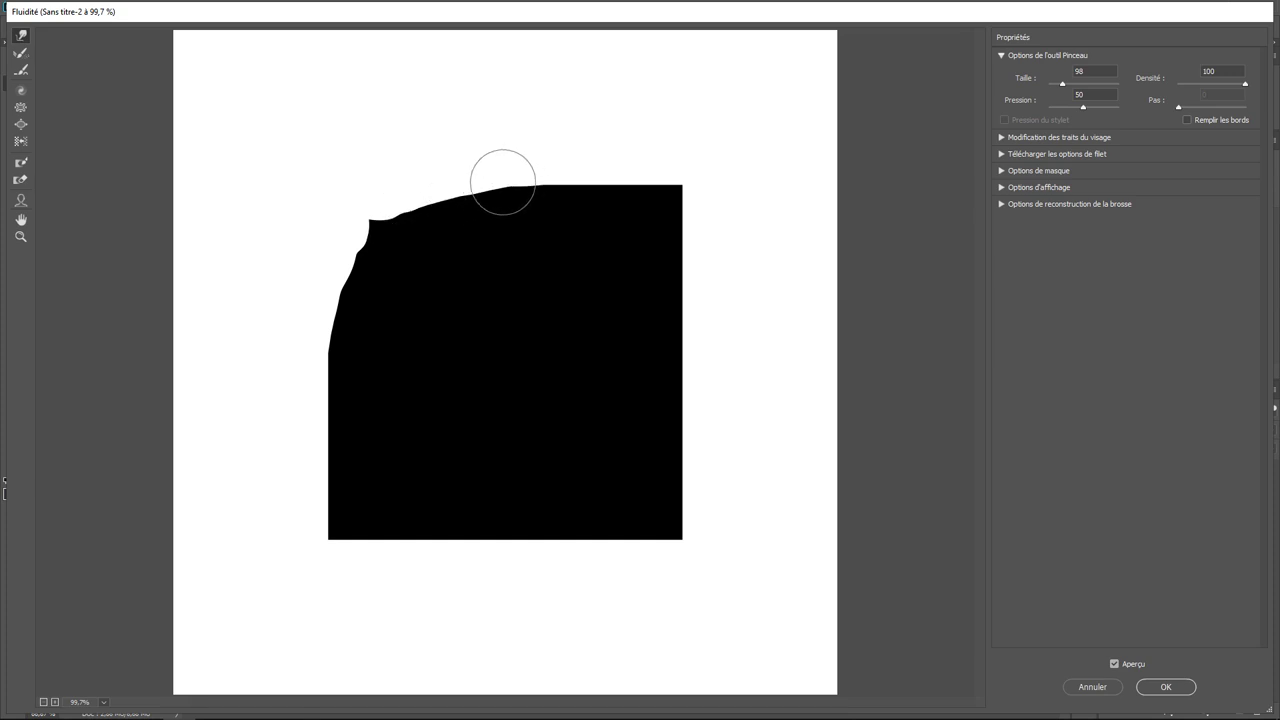
left_click_drag(332, 356, 330, 301)
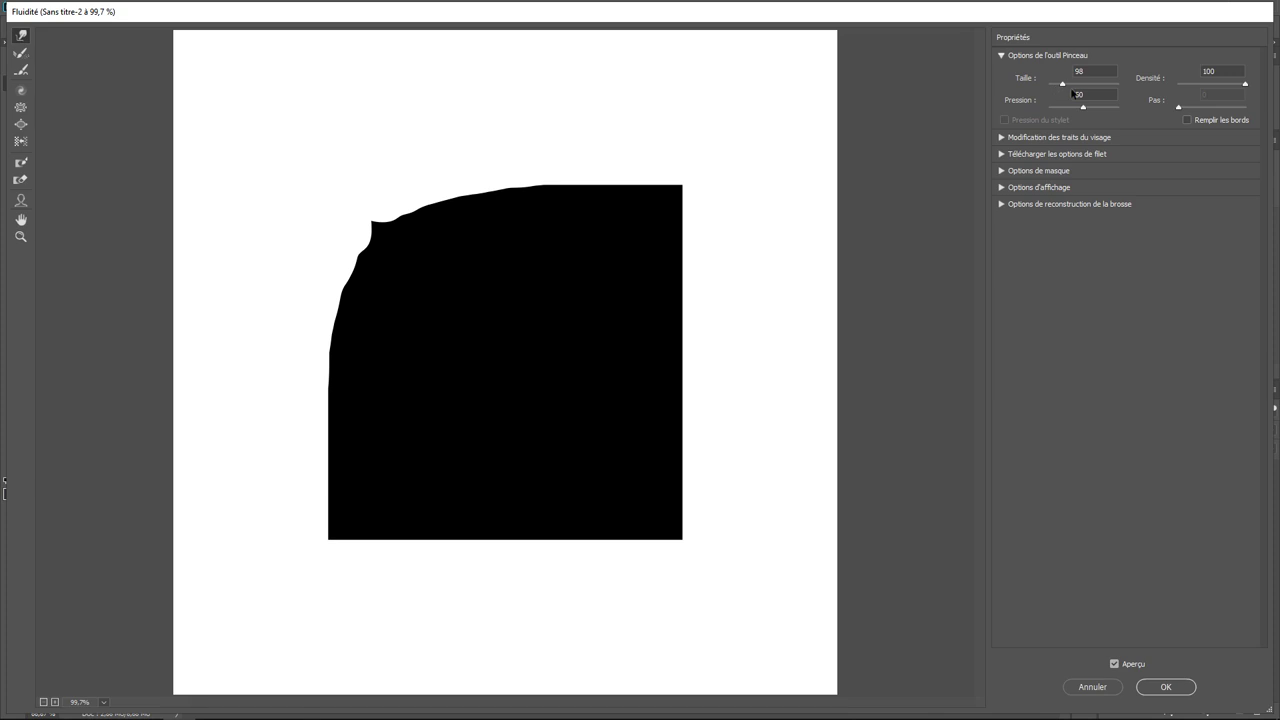
- Zoom in on the rounded corner and smooth its left side and top-edge bump at brush size 20
scroll(1073, 94, "up", 2)
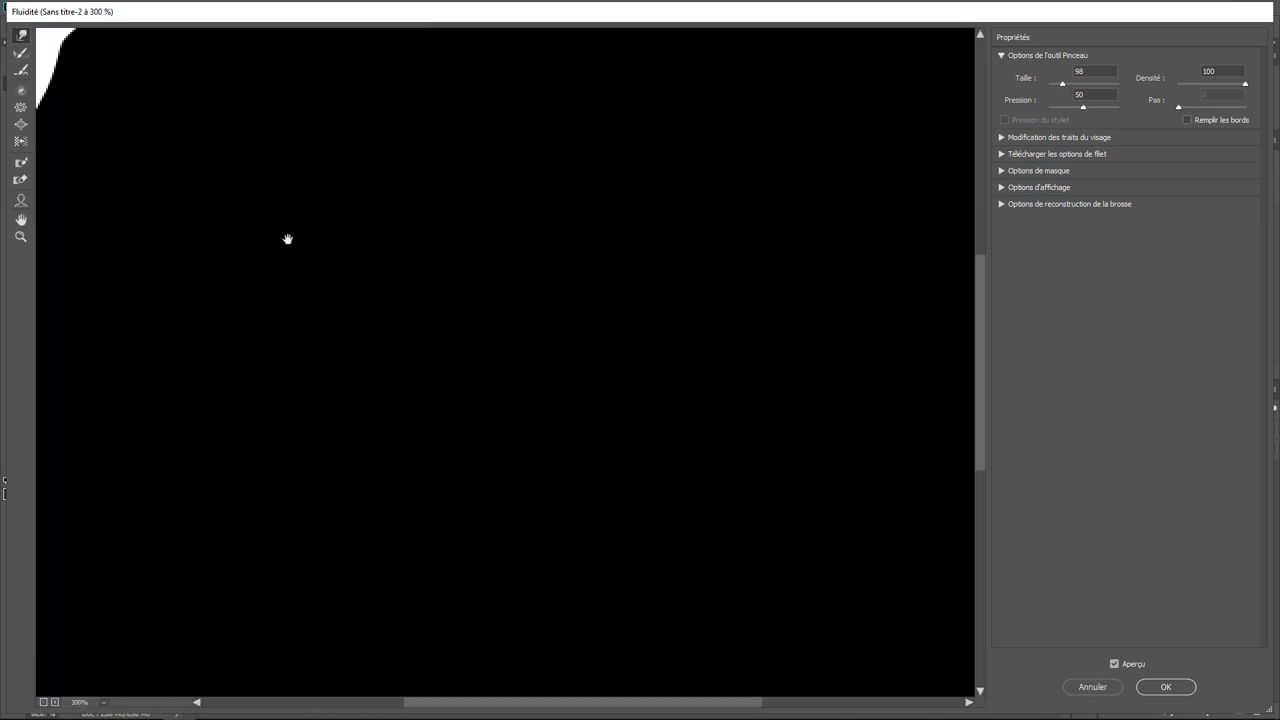
left_click_drag(276, 201, 640, 463)
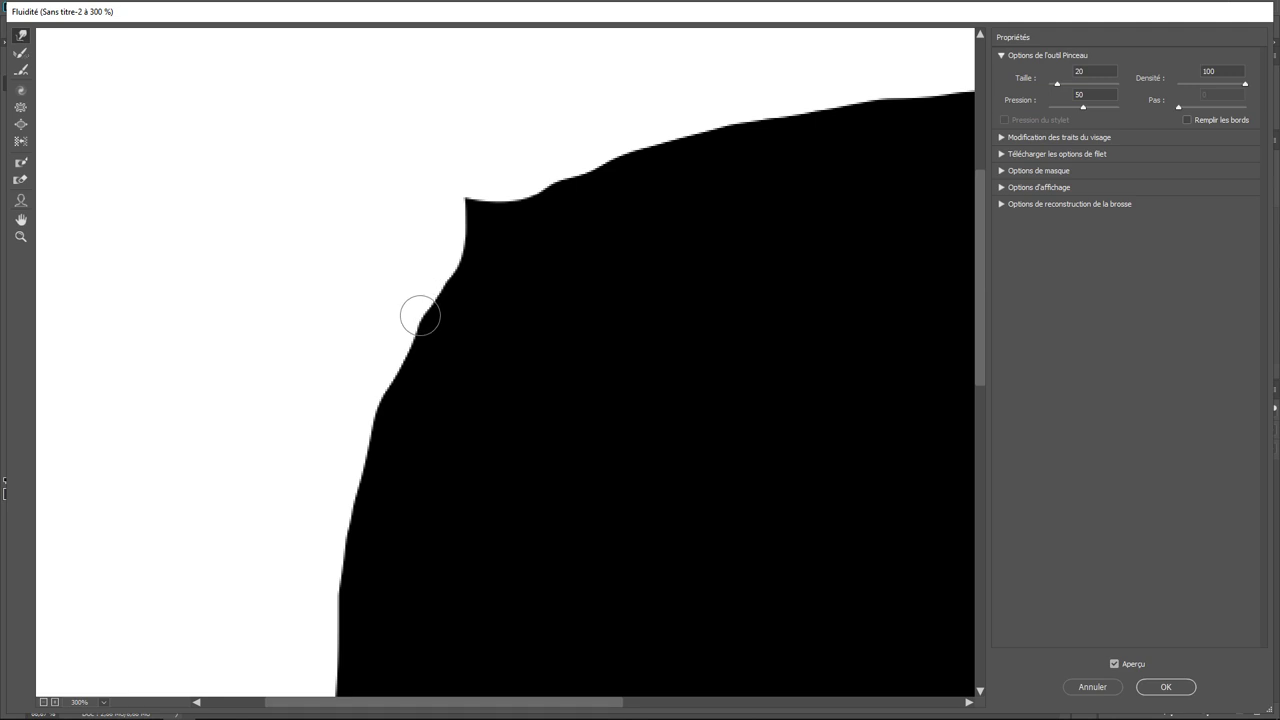
mouse_move(420, 316)
left_mouse_down()
mouse_move(376, 410)
mouse_move(374, 386)
left_mouse_up()
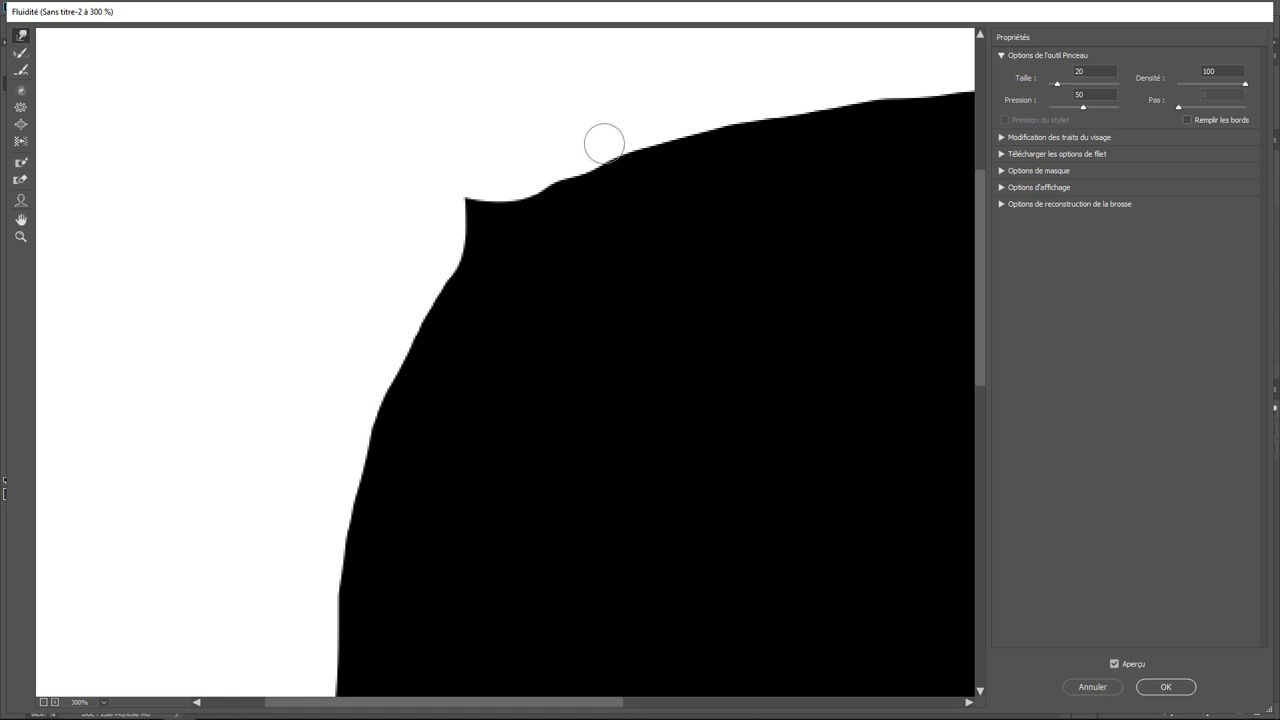
mouse_move(604, 144)
left_mouse_down()
mouse_move(487, 218)
mouse_move(457, 194)
mouse_move(474, 217)
mouse_move(457, 220)
mouse_move(466, 229)
mouse_move(458, 205)
mouse_move(477, 214)
mouse_move(486, 192)
mouse_move(493, 206)
mouse_move(449, 237)
mouse_move(460, 241)
mouse_move(474, 214)
left_mouse_up()
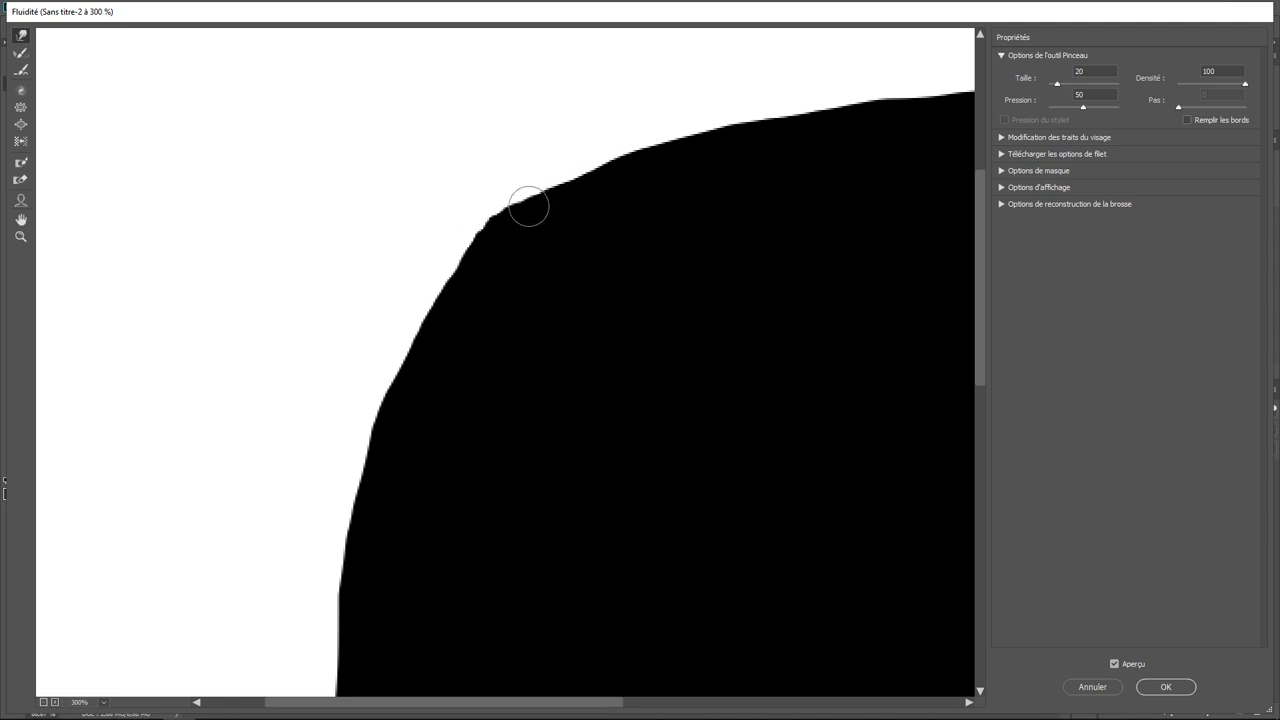
- Apply the Liquify changes to the black square layer
key("ctrl+shift+z")
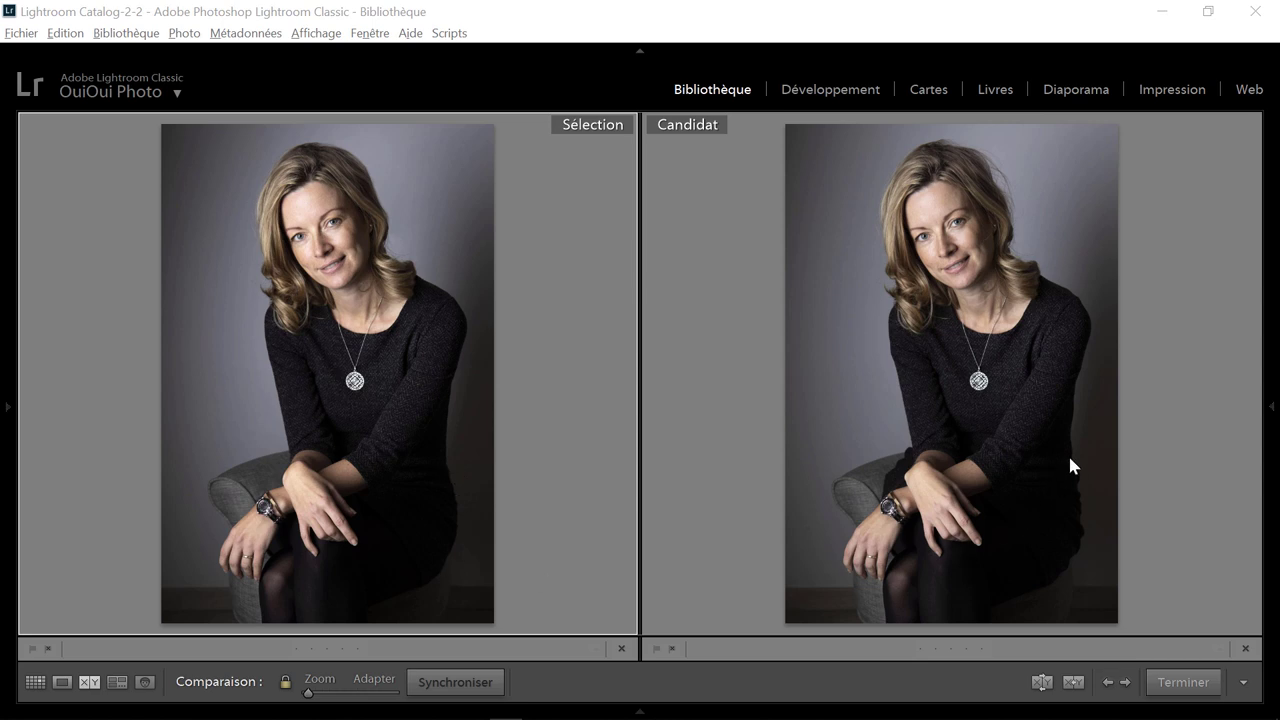
- Zoom the compared portraits to 1:3, pan to the necklace and hands, then zoom the profile pair to 1:3
left_click(458, 517)
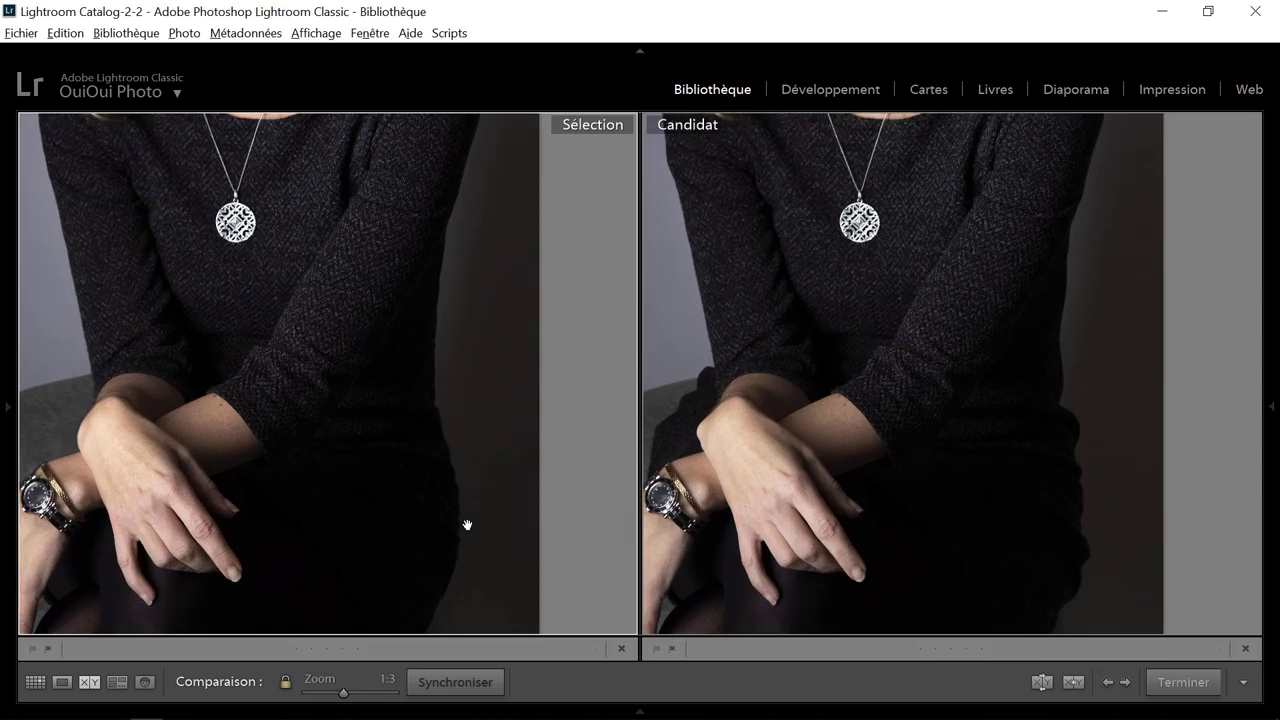
left_click_drag(434, 508, 414, 374)
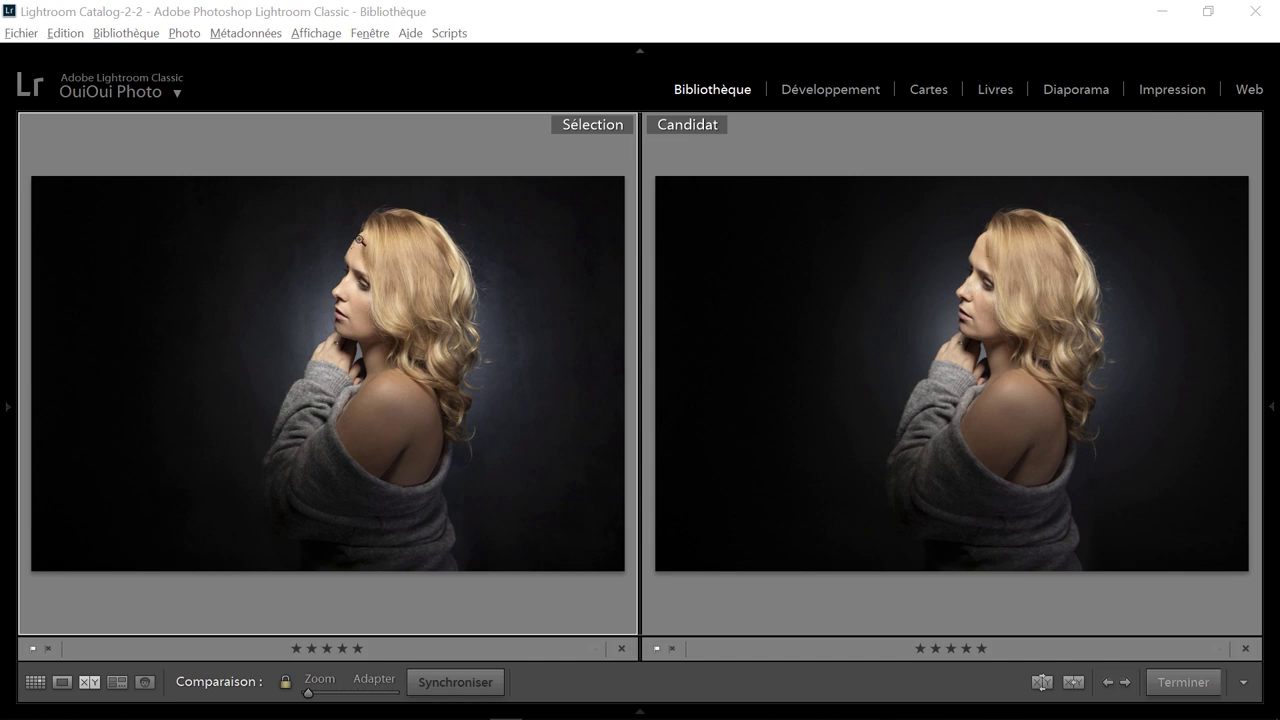
left_click(361, 256)
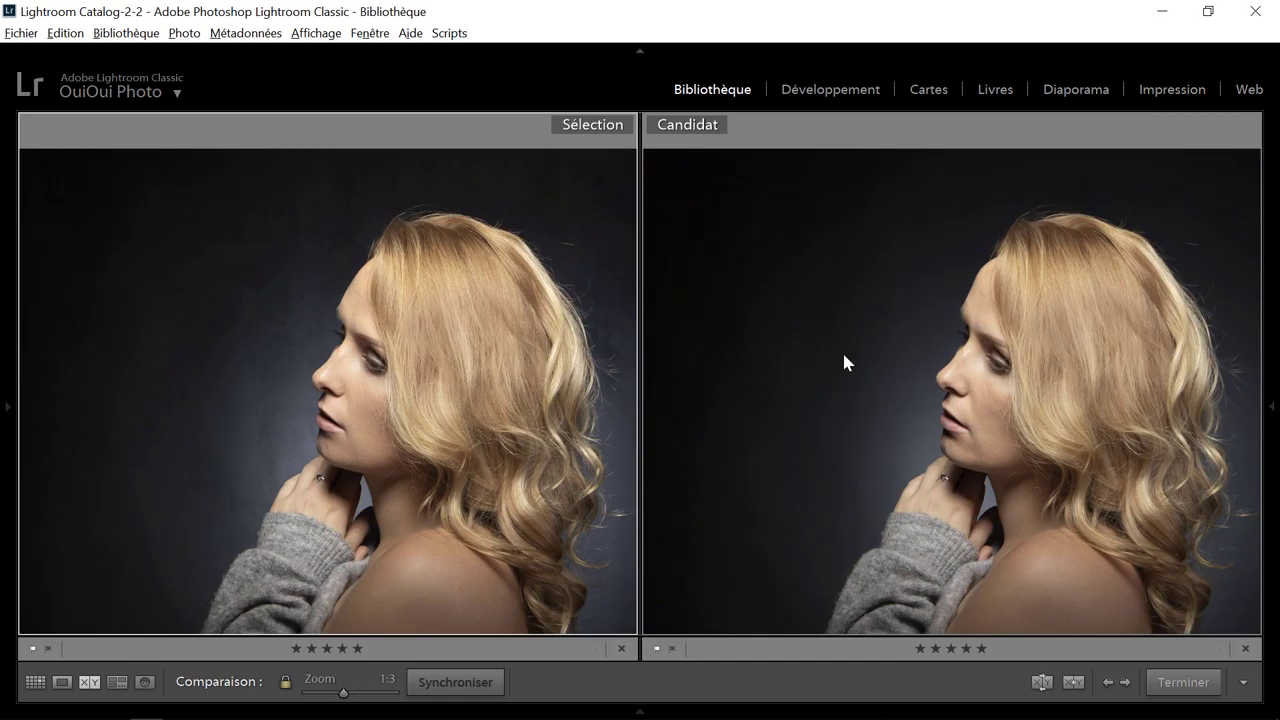